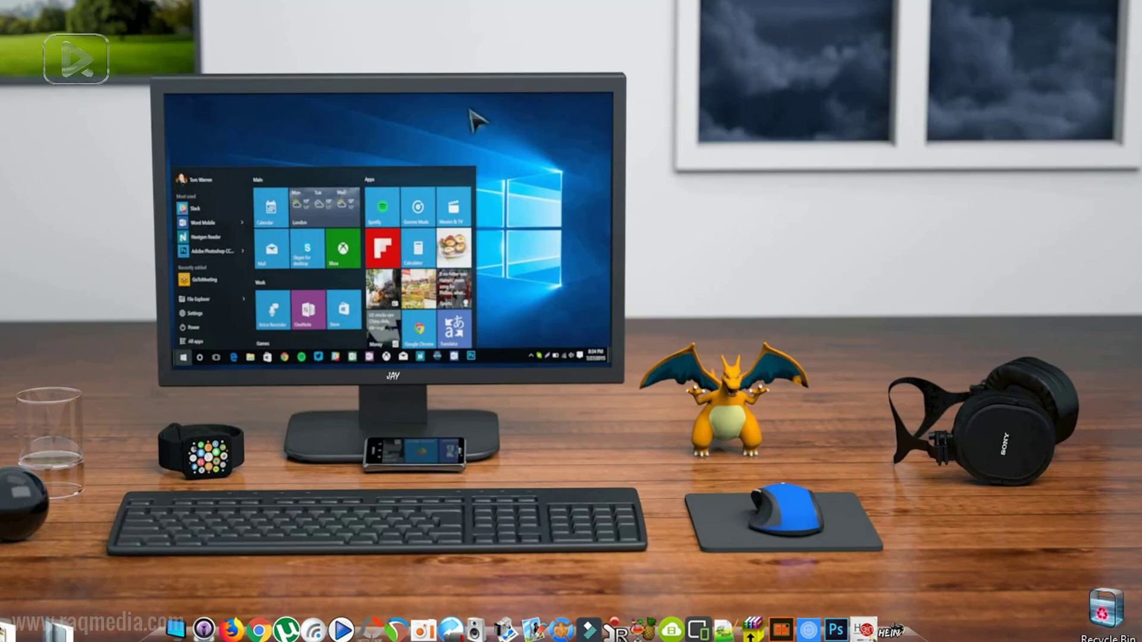
- Launch CCleaner Technician Edition from the Recycle Bin's context menu and move its window up-left
click(1114, 608)
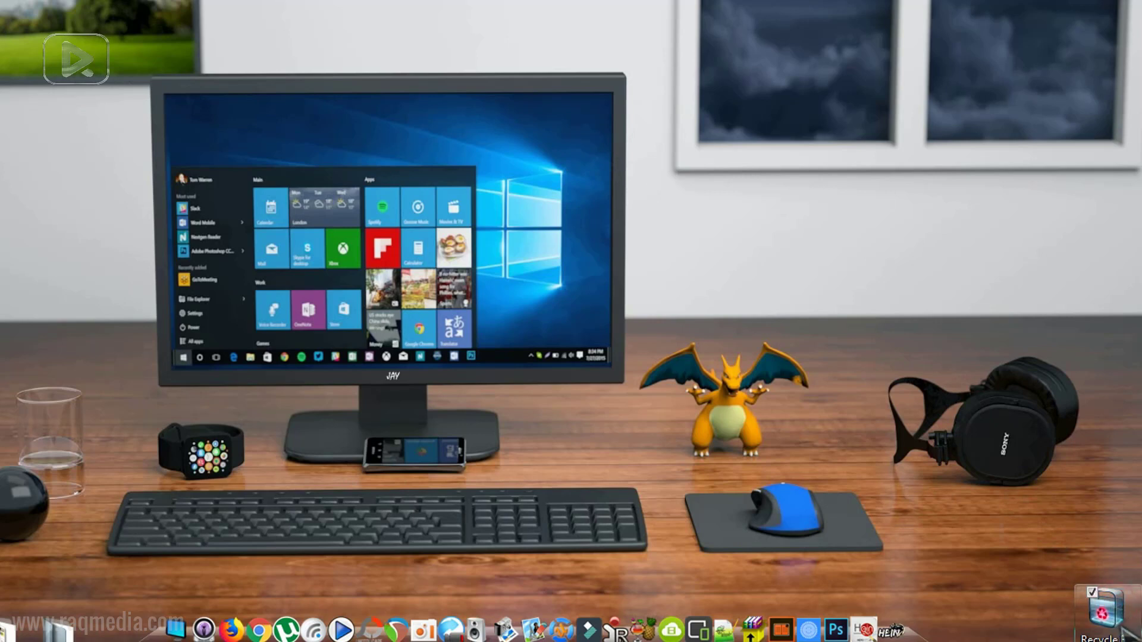
right_click(1112, 622)
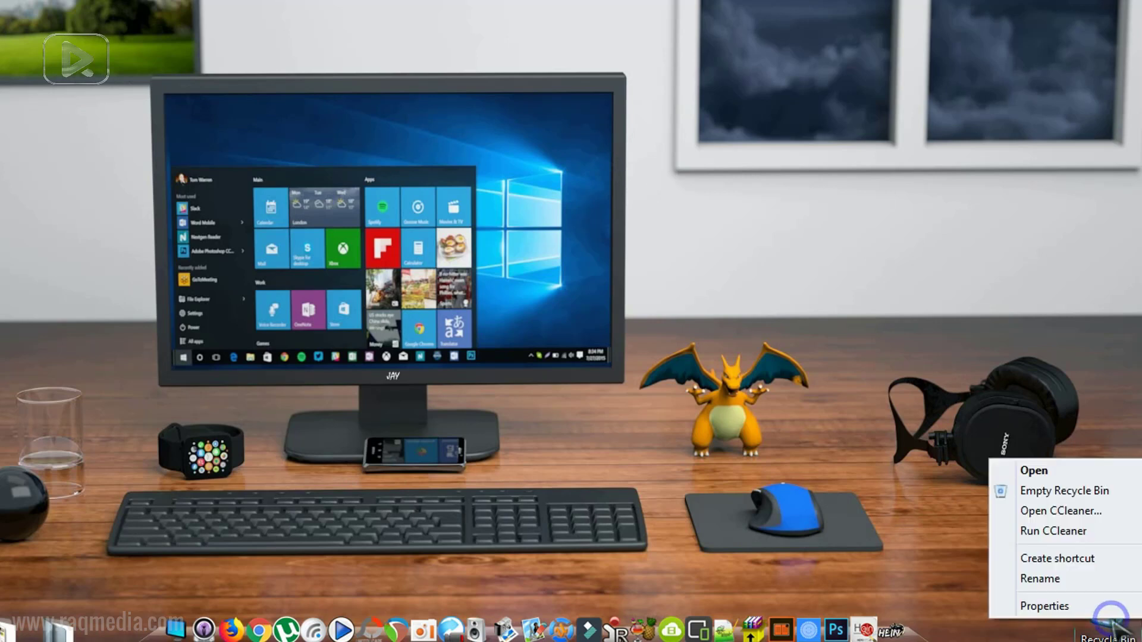
click(1101, 513)
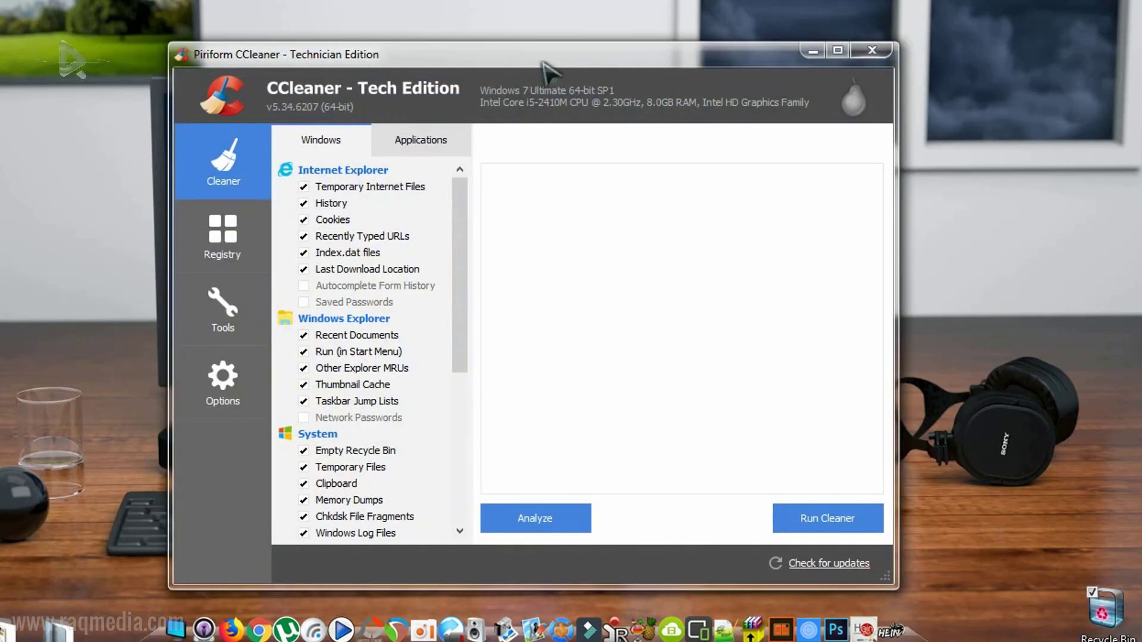
drag(550, 60, 503, 32)
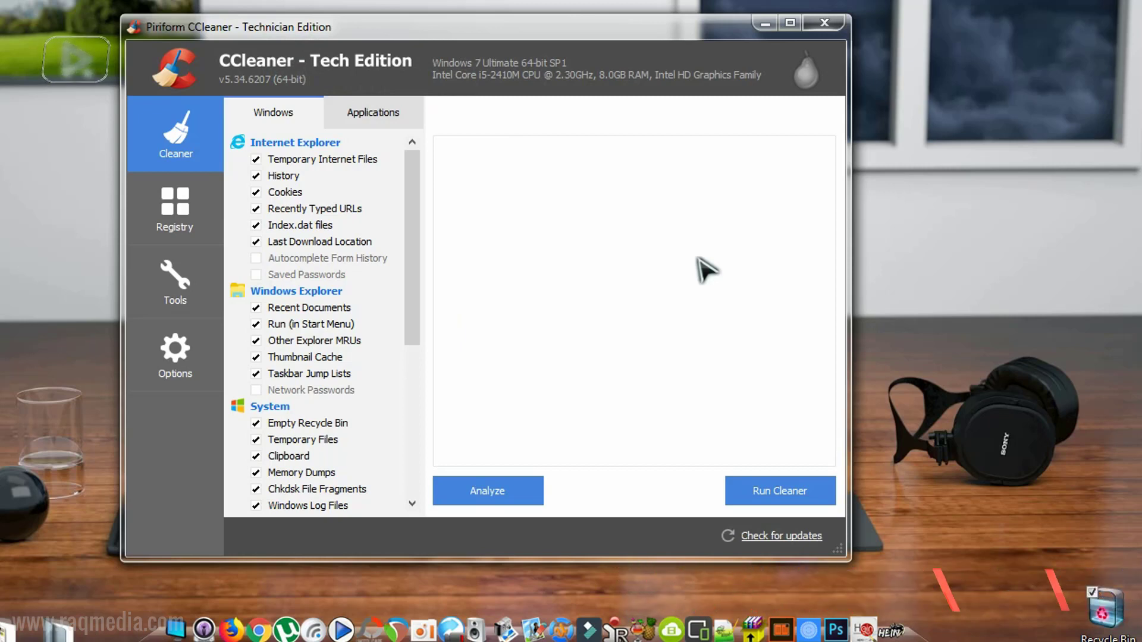
drag(423, 222, 318, 143)
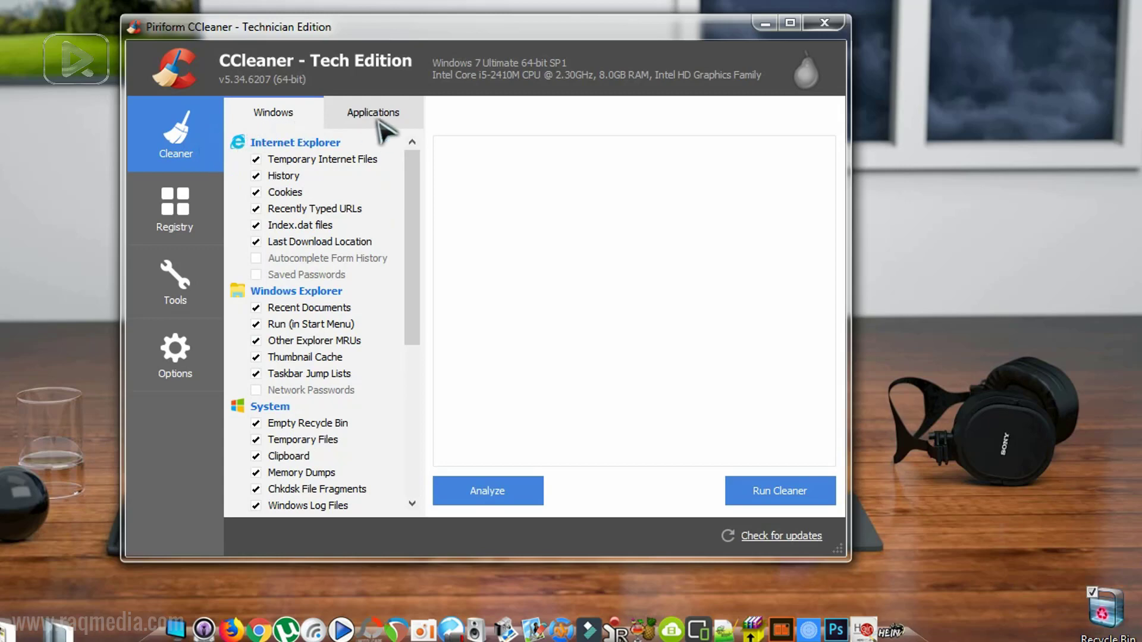
scroll(352, 467, down, 6)
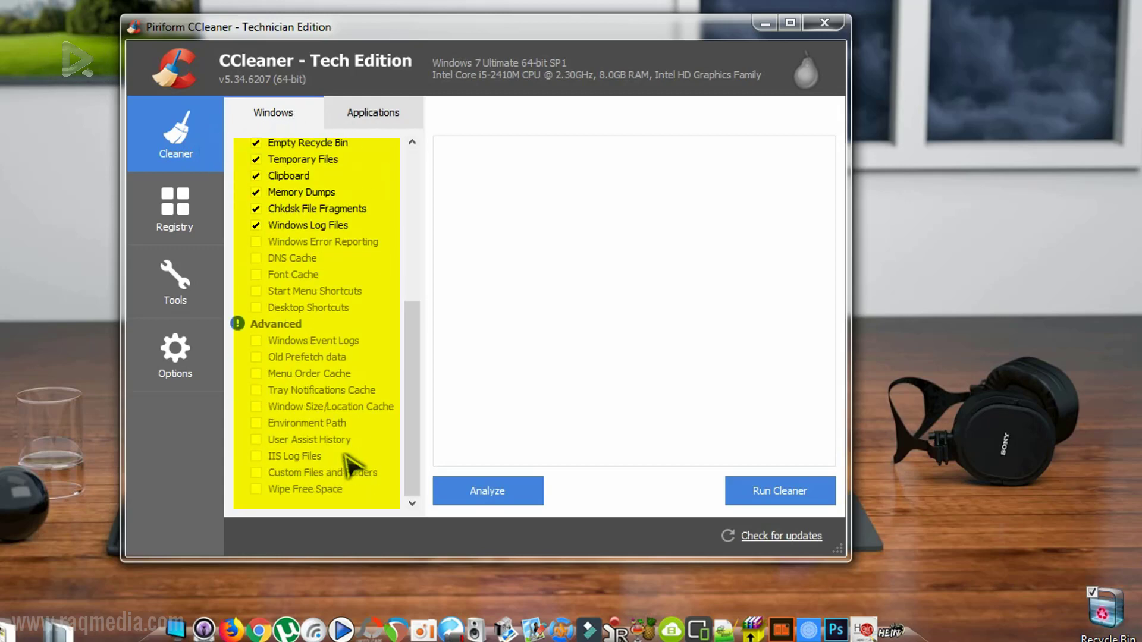
scroll(350, 464, up, 6)
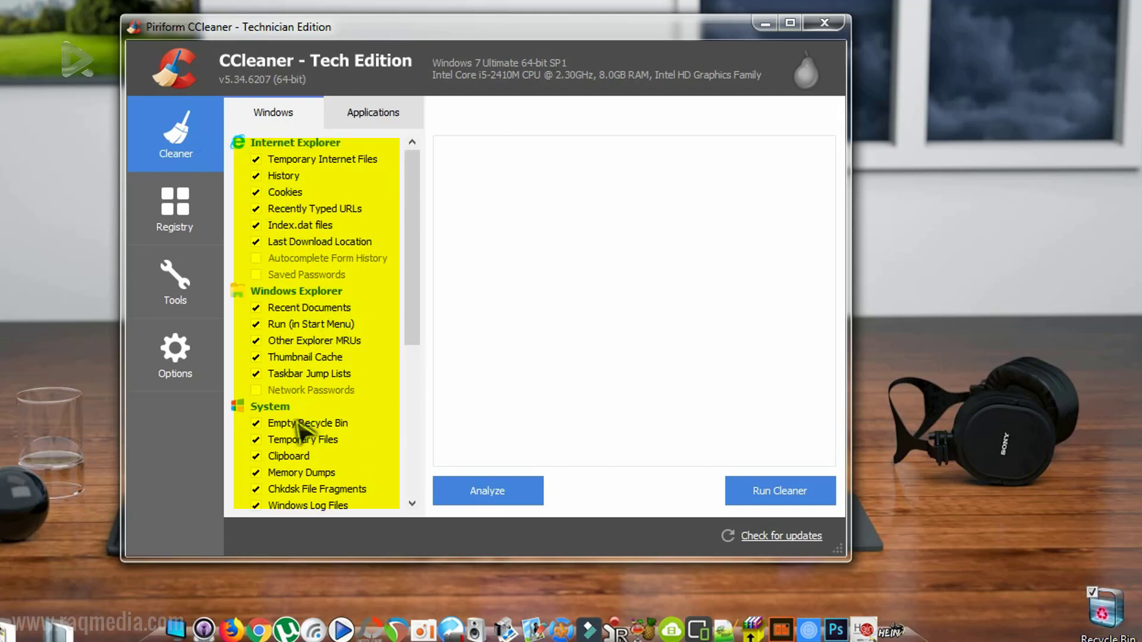
scroll(299, 427, down, 2)
scroll(324, 476, up, 2)
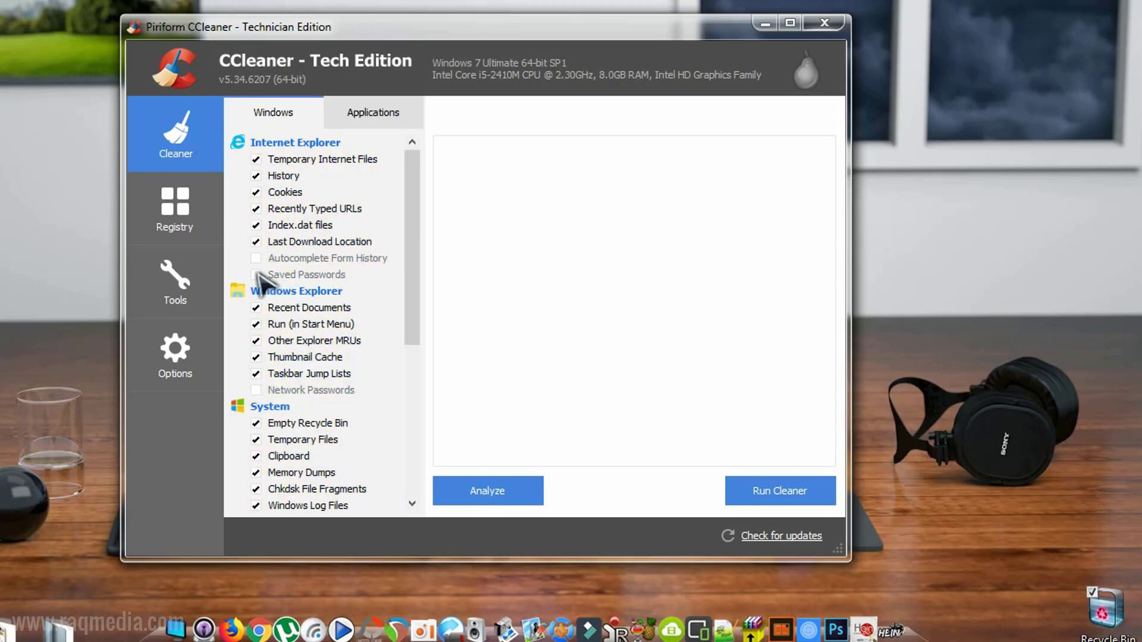
click(257, 275)
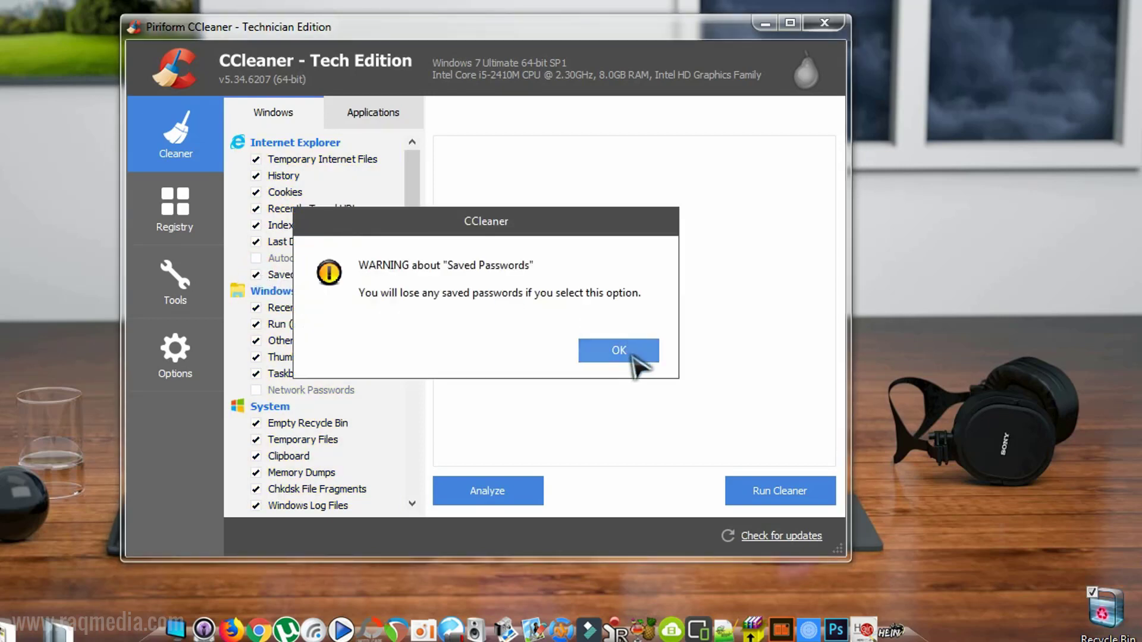
click(619, 352)
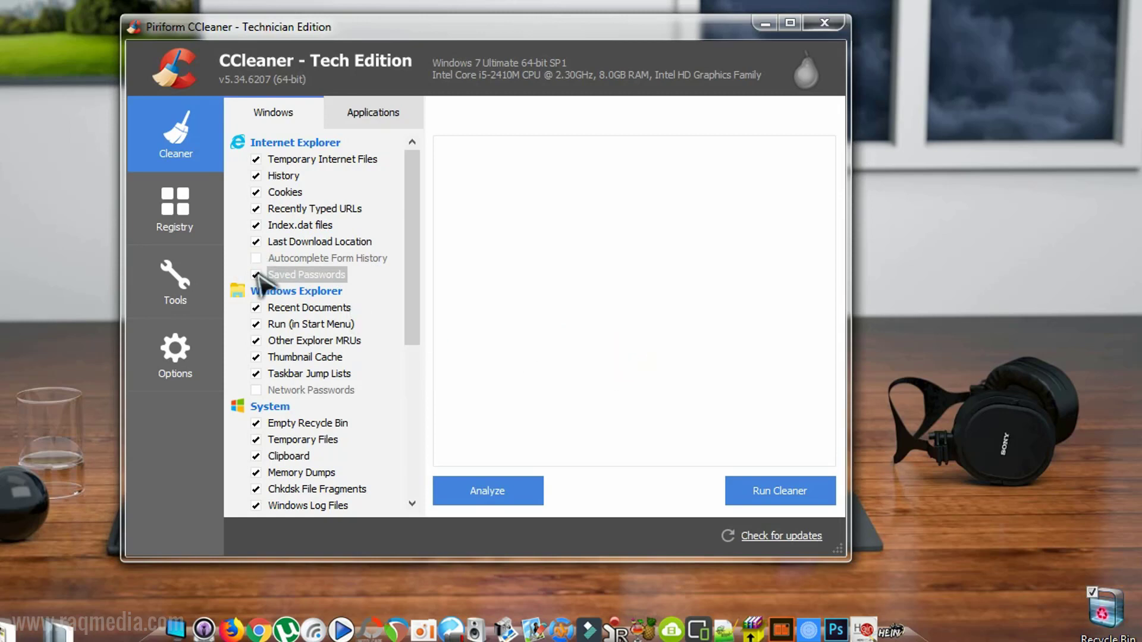
click(256, 275)
scroll(370, 306, down, 1)
scroll(369, 306, down, 1)
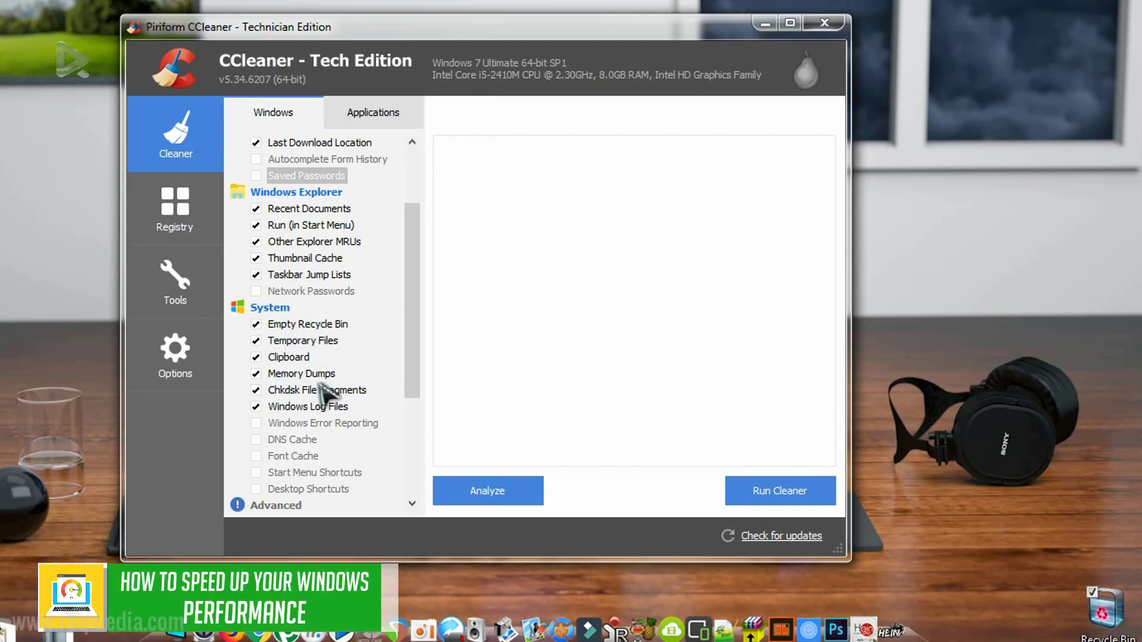
scroll(336, 419, down, 2)
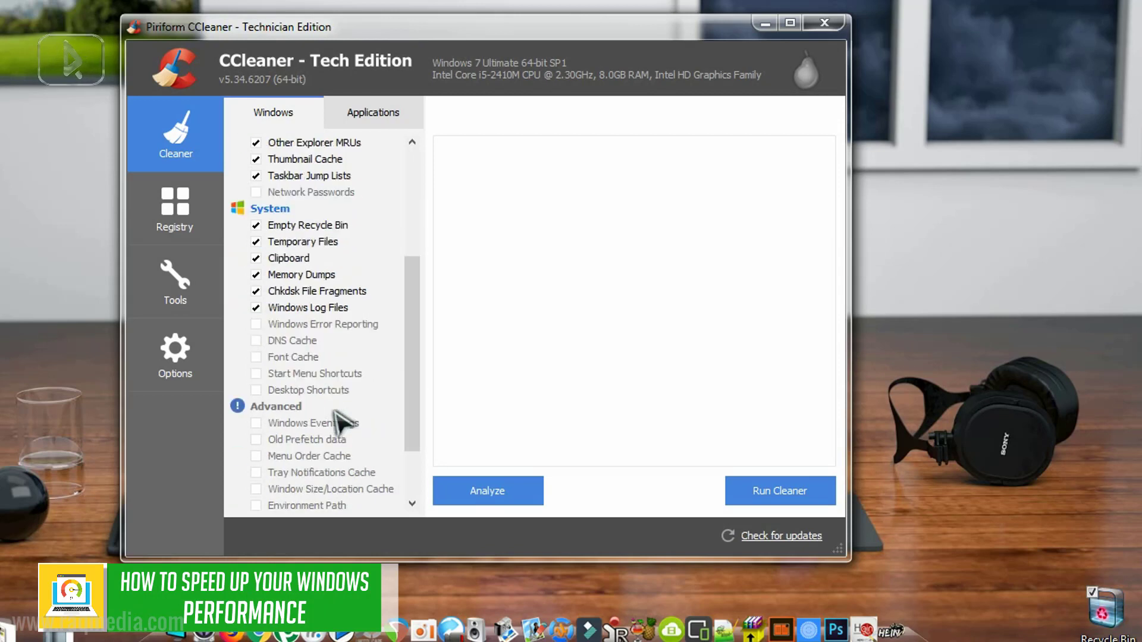
- Tick Windows Error Reporting, and leave Wipe Free Space unticked after dismissing its warning
click(257, 325)
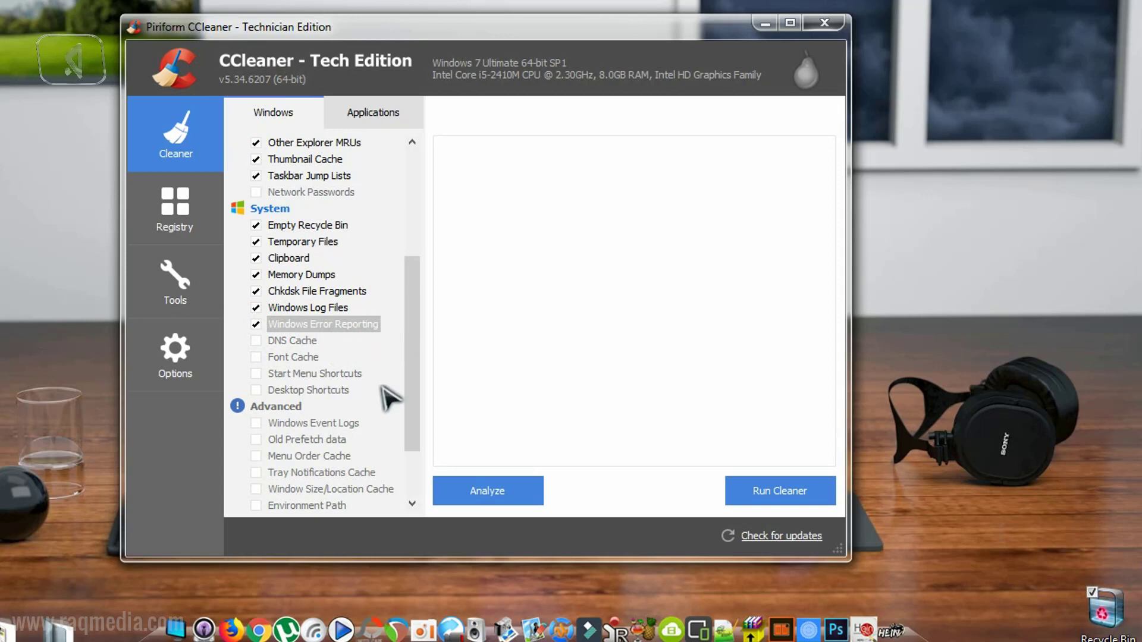
scroll(384, 392, down, 1)
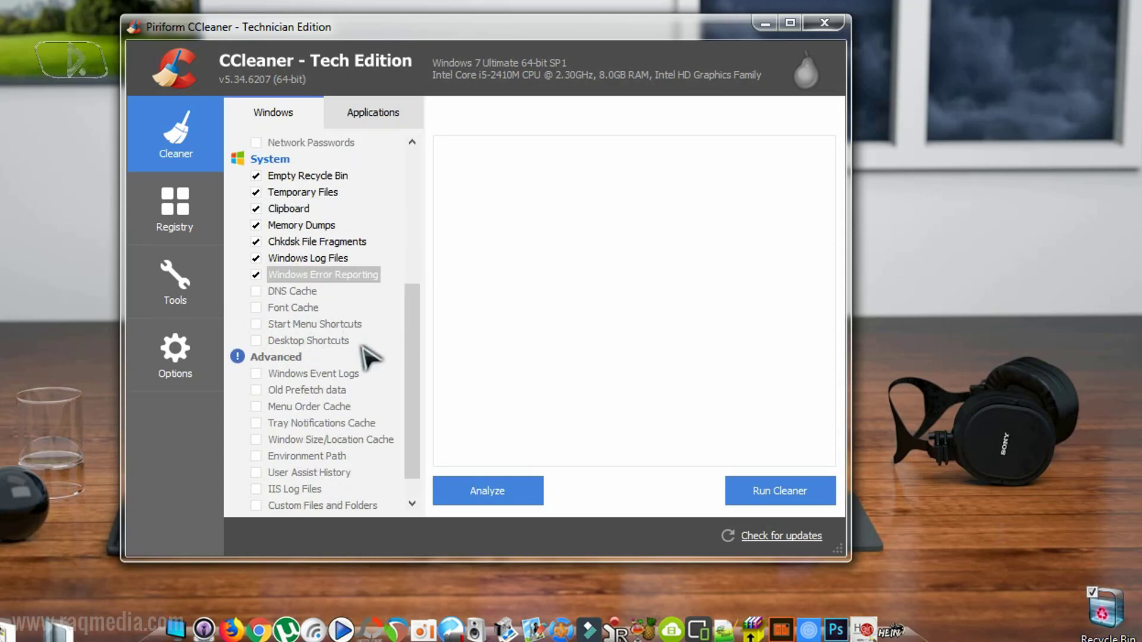
scroll(365, 386, down, 1)
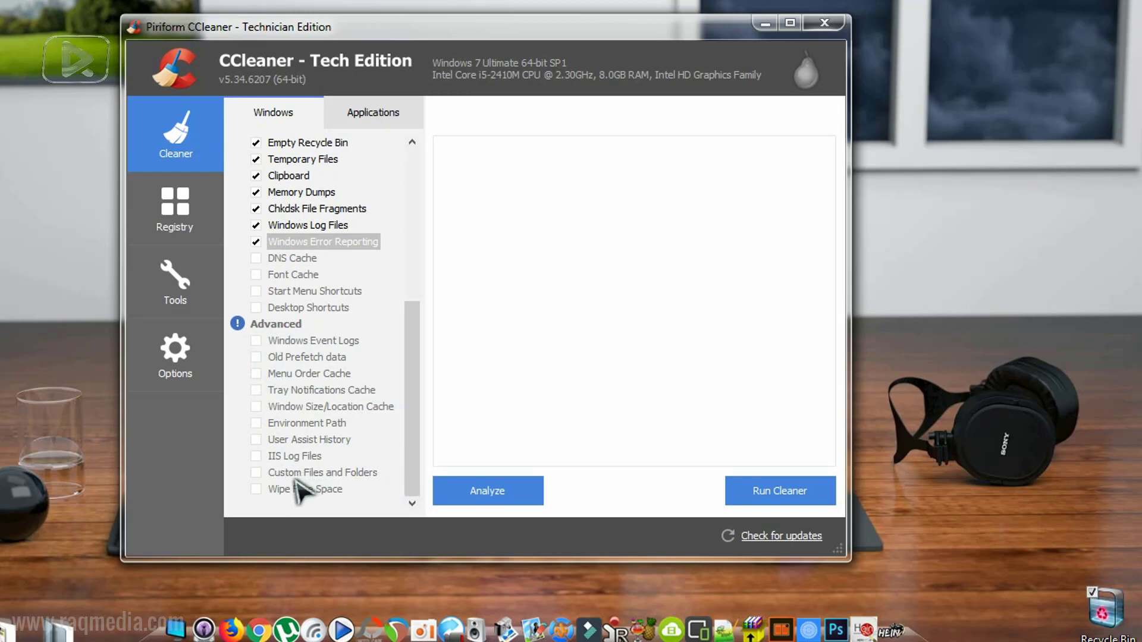
click(256, 489)
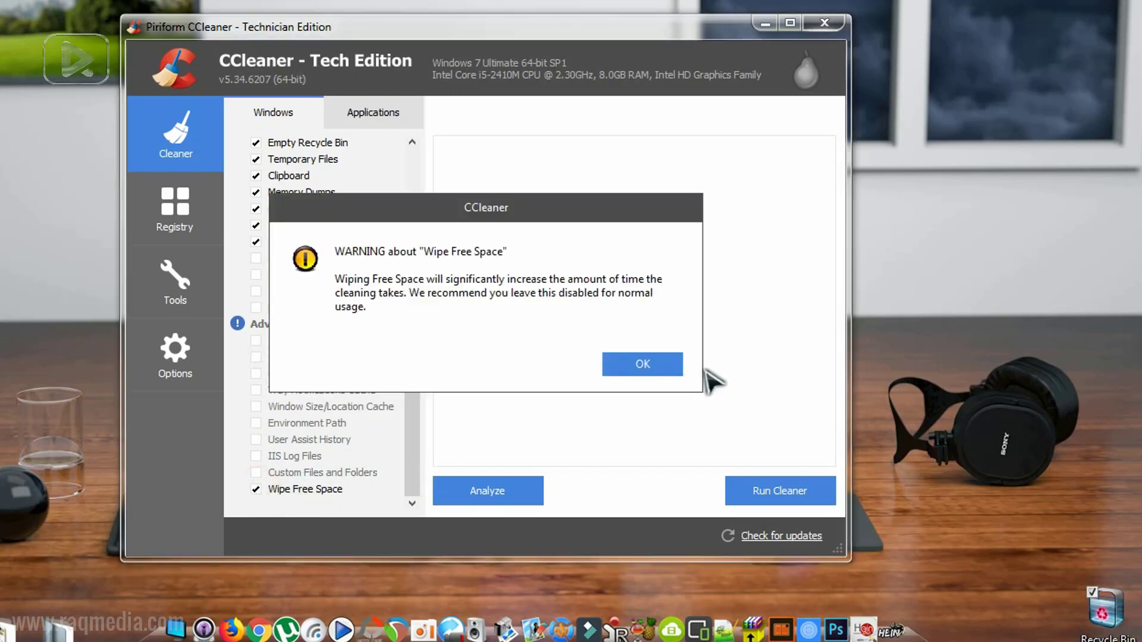
click(675, 365)
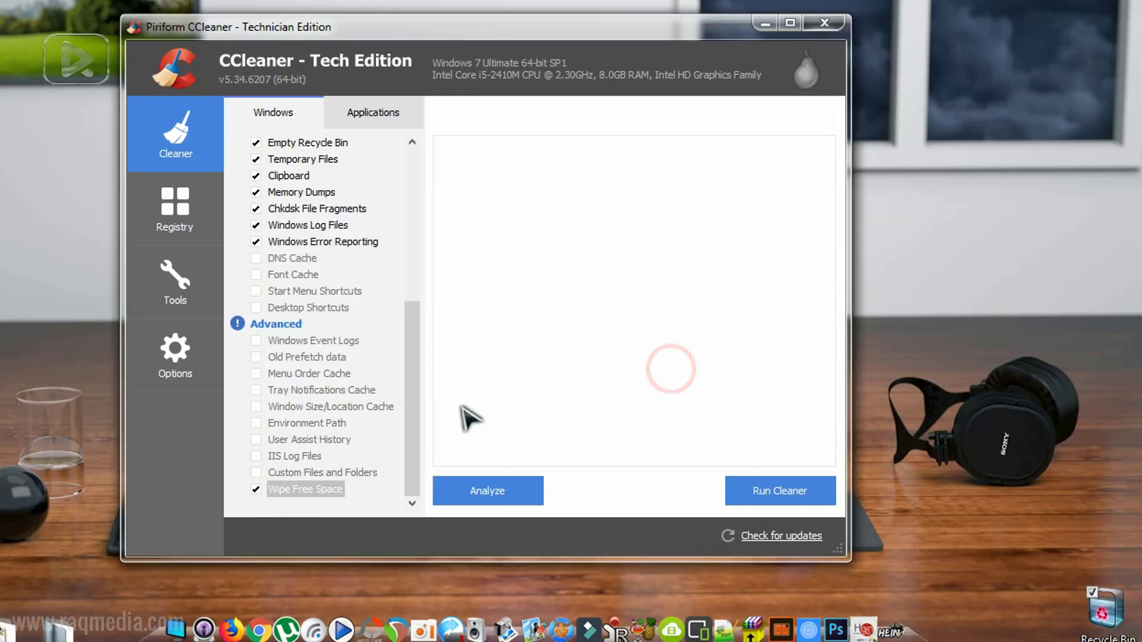
click(256, 490)
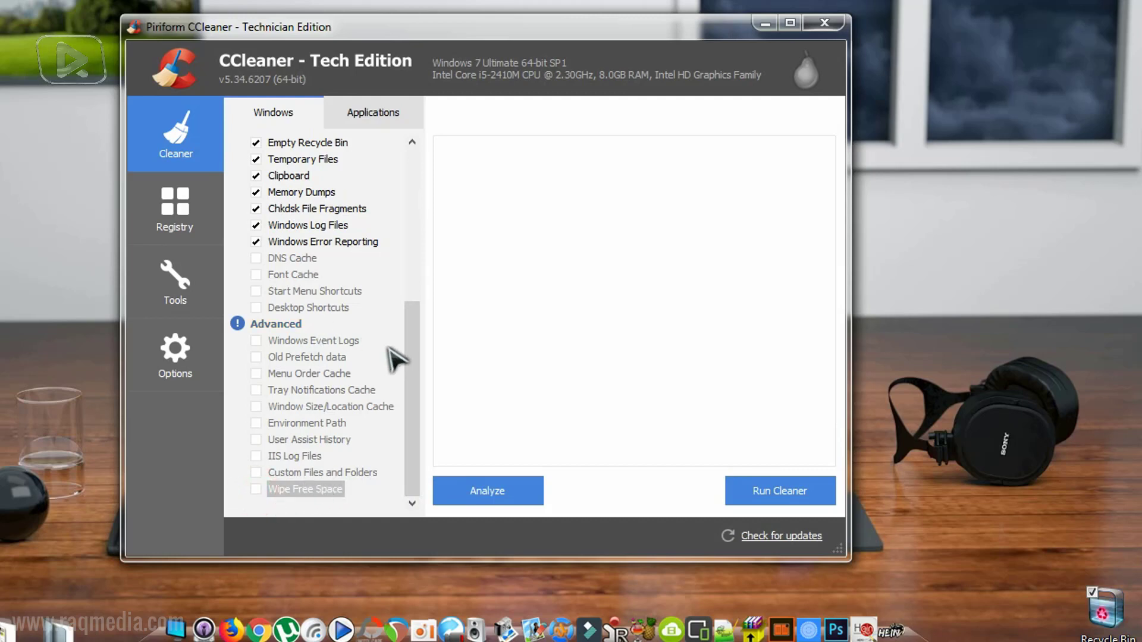
scroll(421, 382, up, 6)
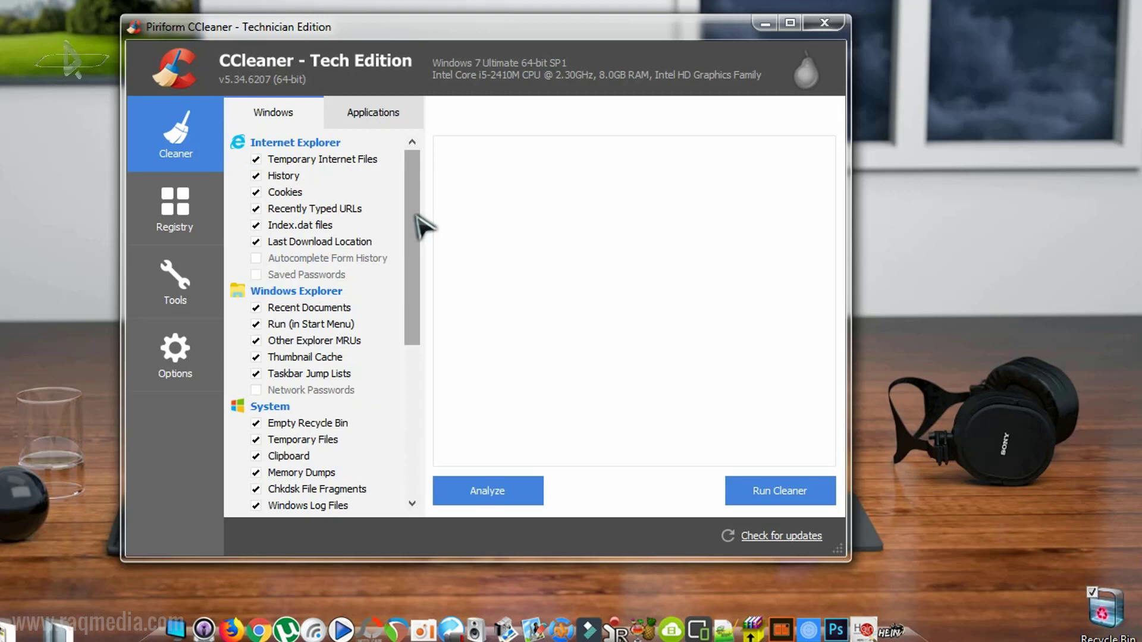
- Browse the Applications checklist's Firefox, Google Chrome, Multimedia, Utilities and Windows items
click(359, 114)
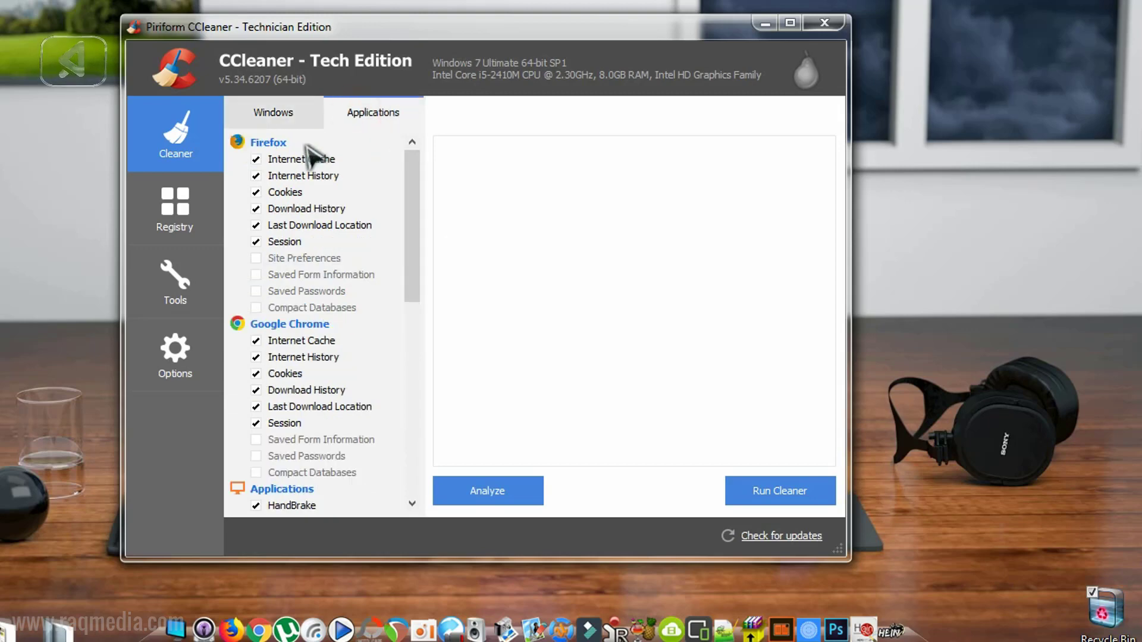
scroll(305, 336, down, 6)
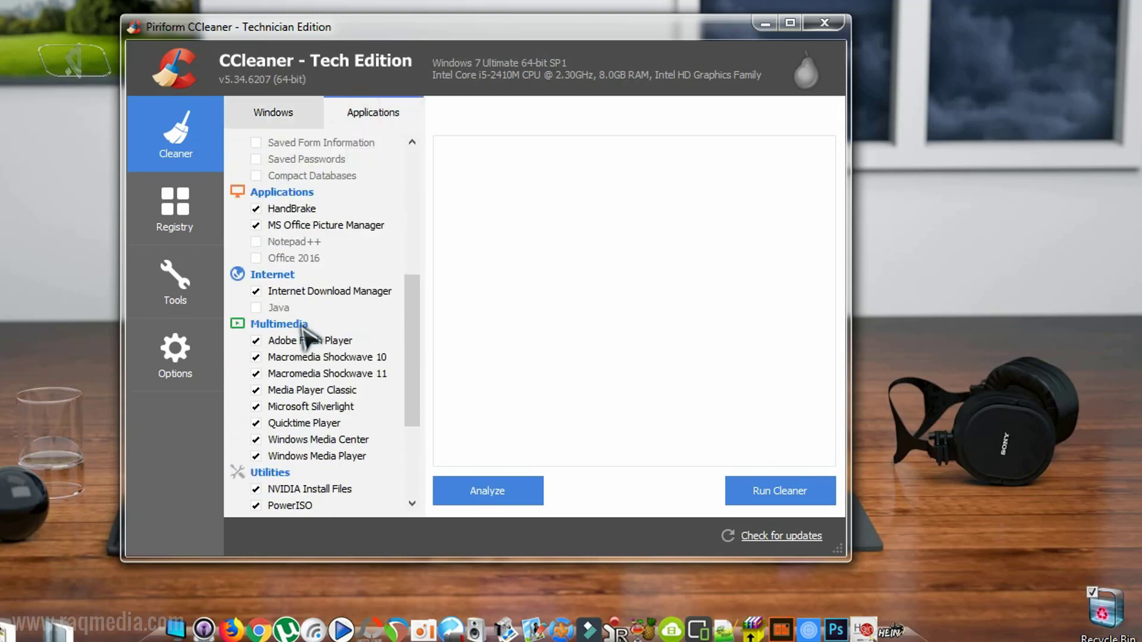
scroll(305, 337, down, 3)
scroll(305, 336, up, 10)
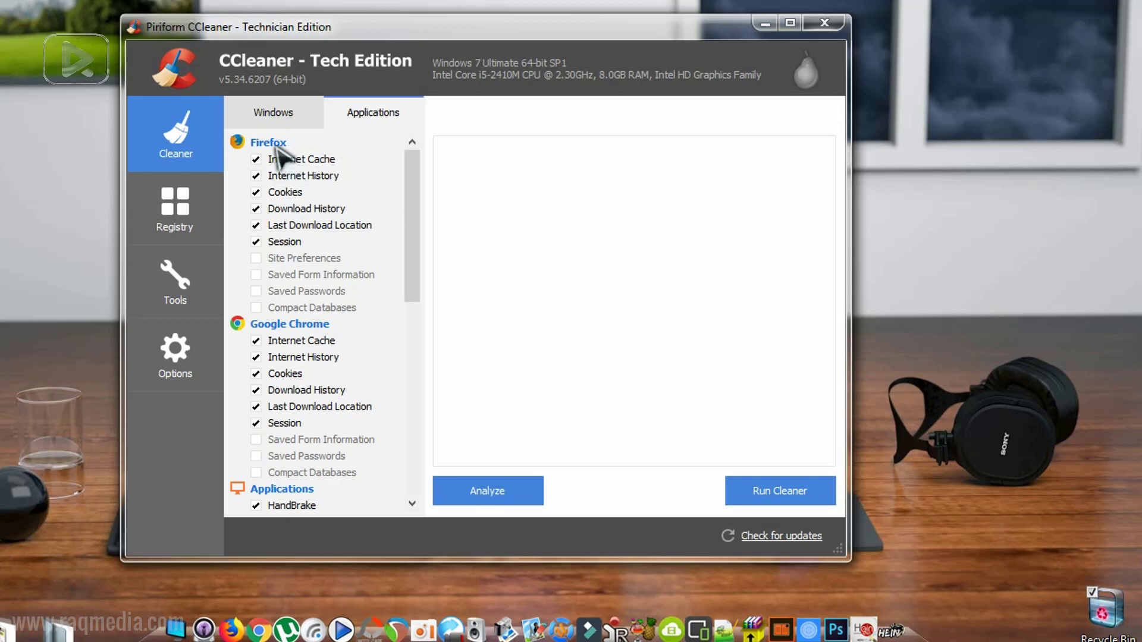
scroll(367, 357, down, 2)
scroll(374, 369, down, 2)
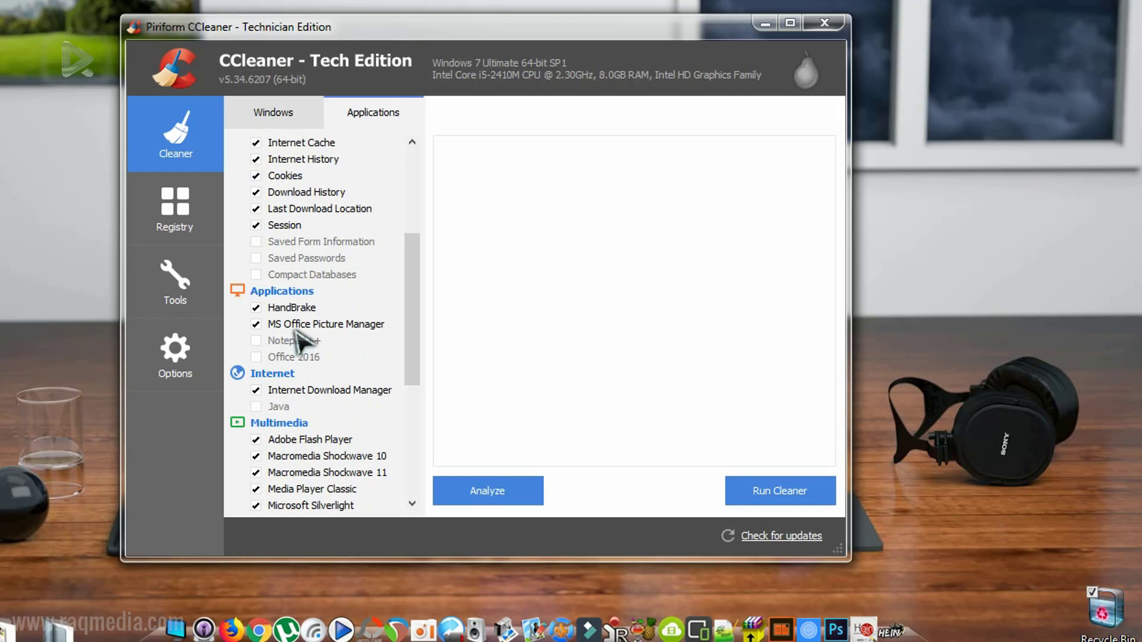
scroll(344, 425, down, 3)
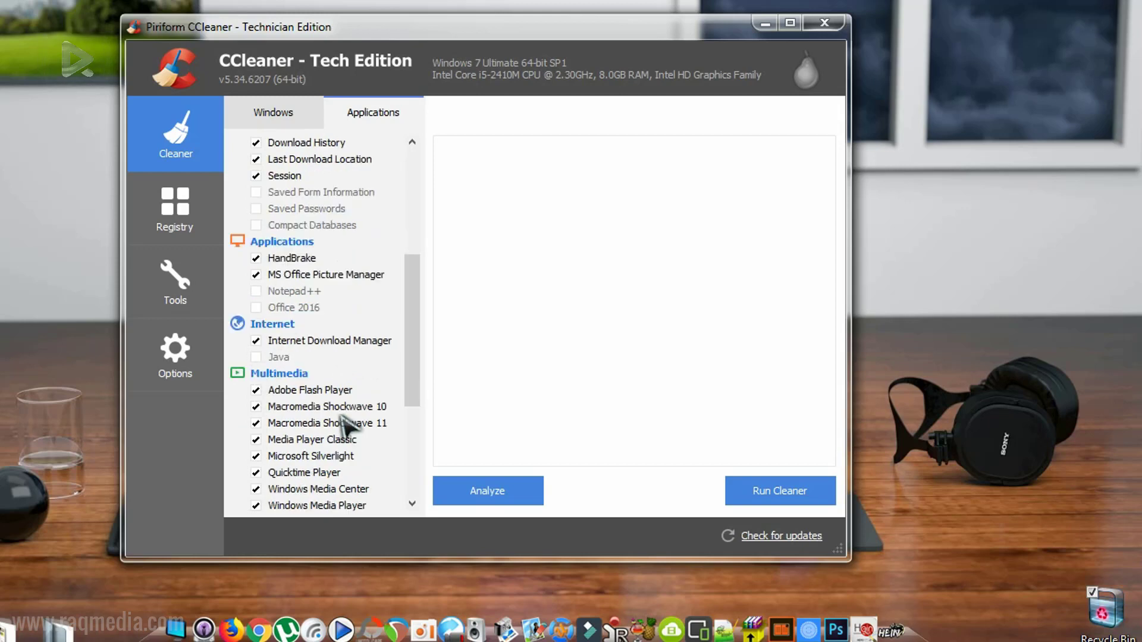
scroll(348, 425, down, 2)
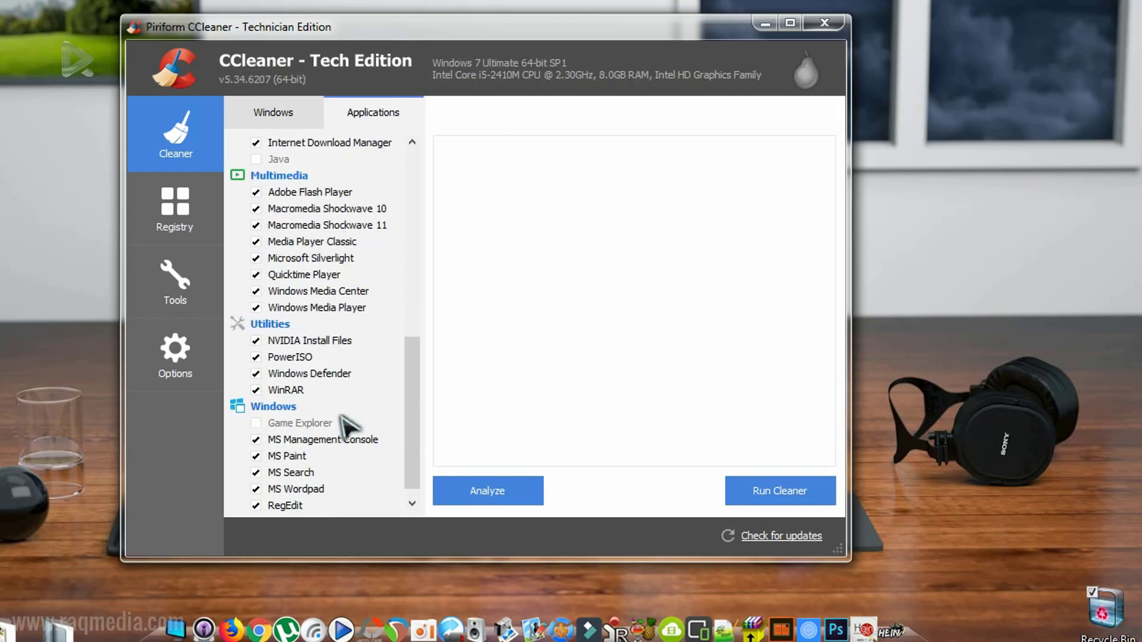
scroll(349, 424, up, 9)
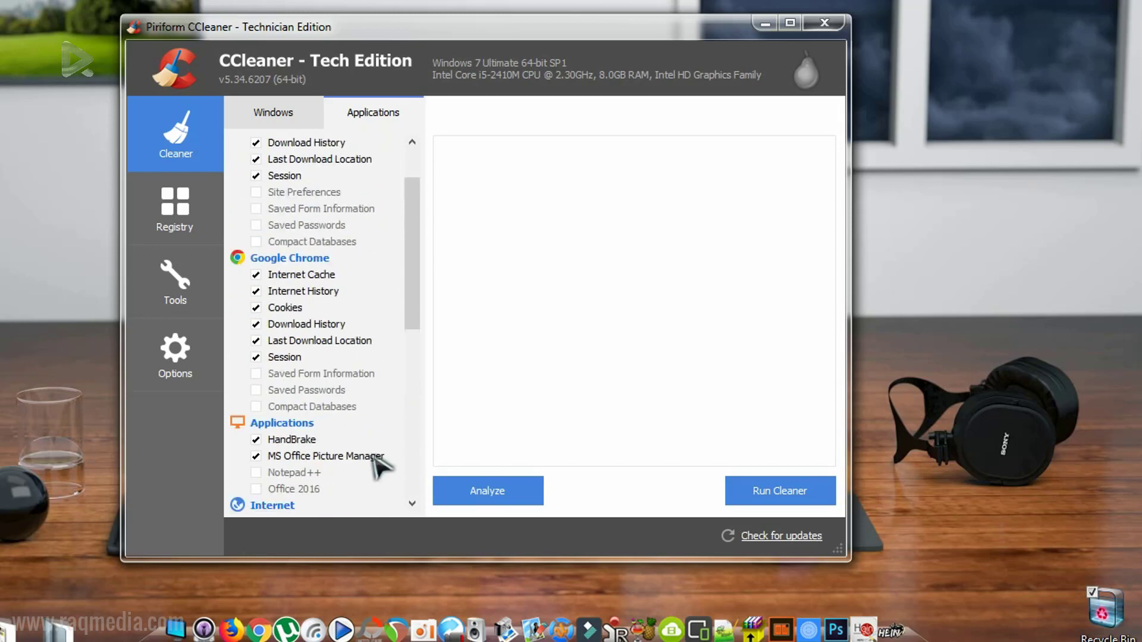
- Return to the Windows checklist, then switch to the Registry cleaner
click(272, 117)
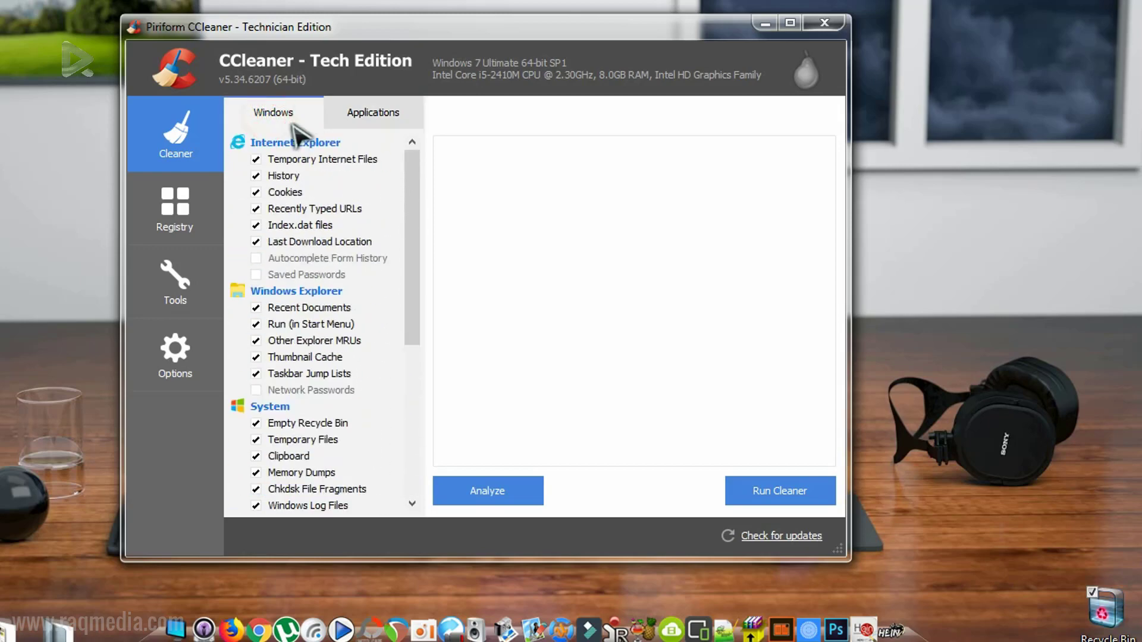
click(185, 209)
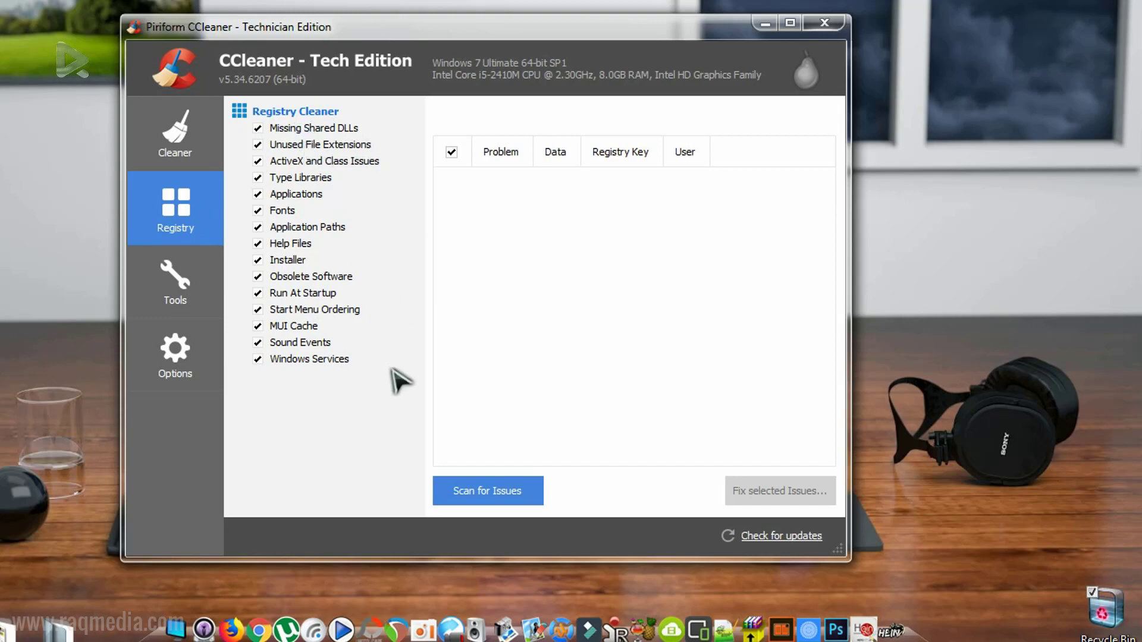
- Browse the Uninstall list, selecting Adobe AIR, Adobe Digital Editions and Adobe Flash Player 31 NPAPI
click(209, 288)
scroll(594, 375, down, 6)
scroll(593, 375, up, 6)
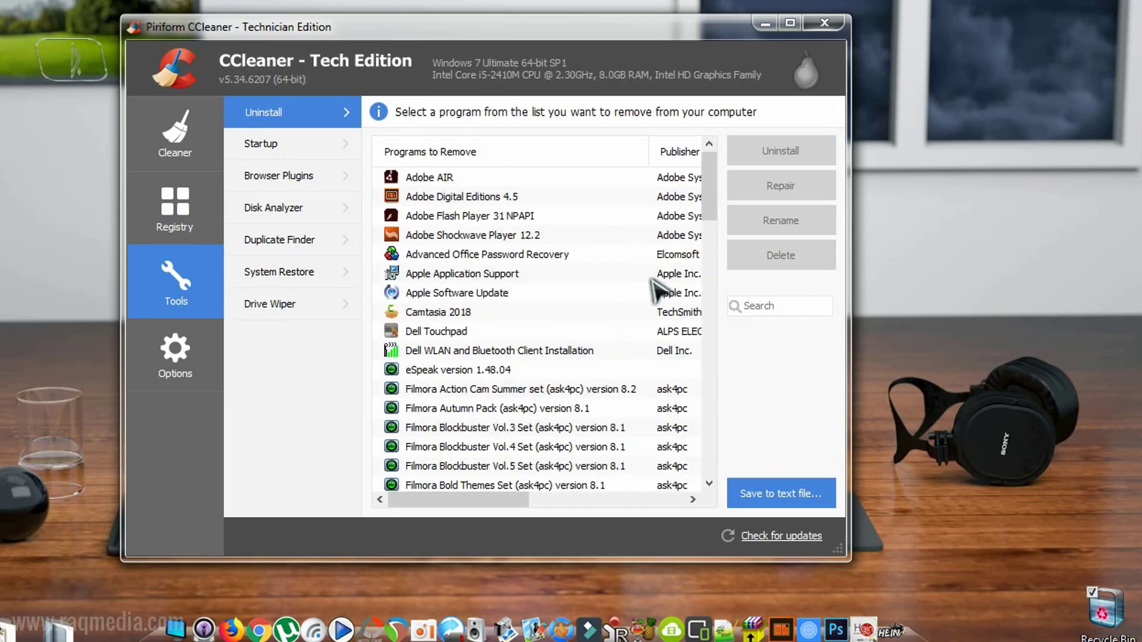
click(529, 196)
click(461, 177)
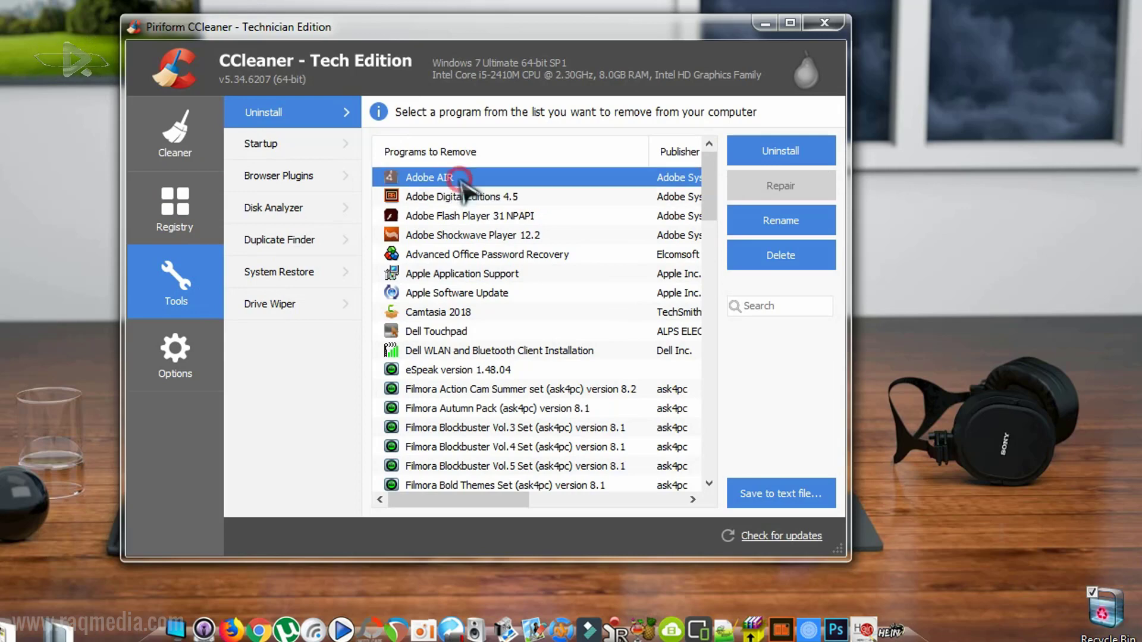
click(517, 197)
click(533, 216)
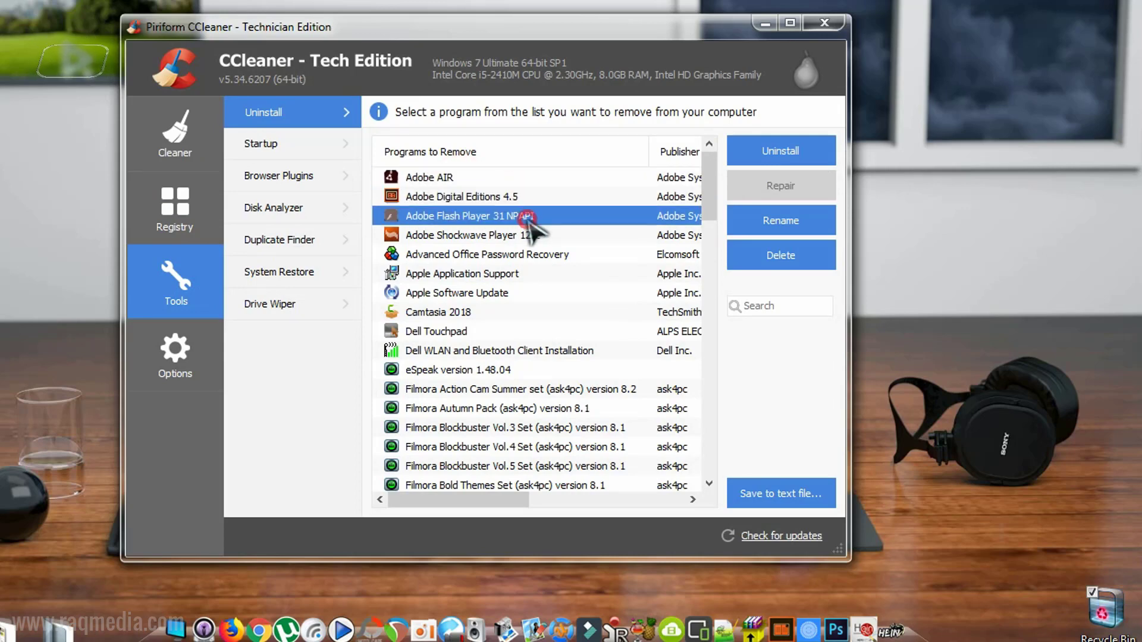
scroll(524, 417, down, 14)
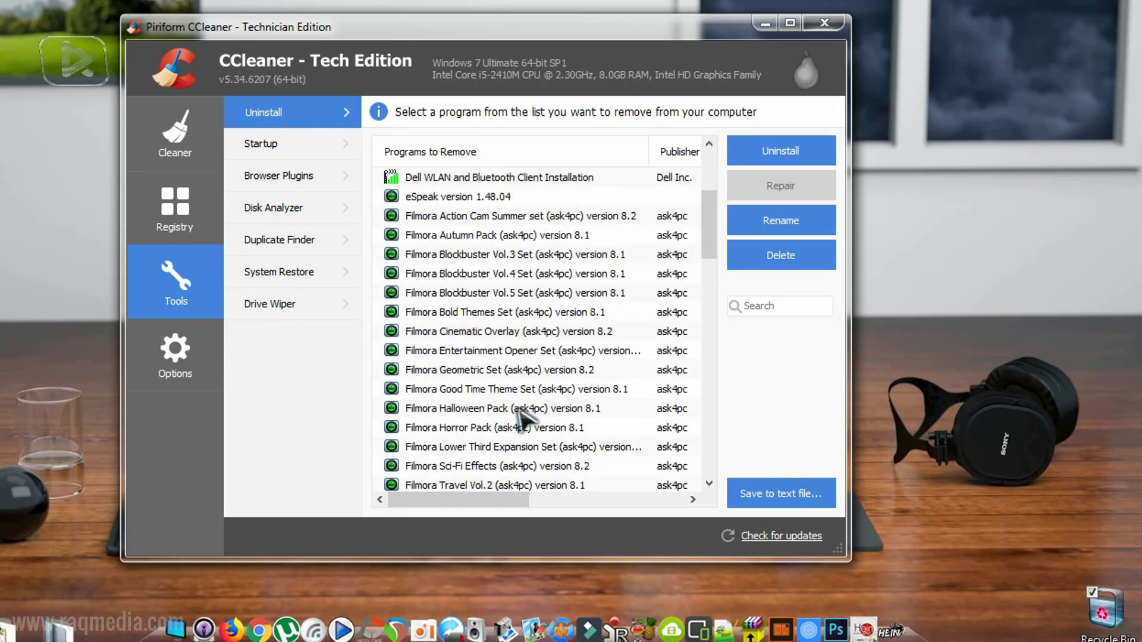
scroll(485, 464, down, 7)
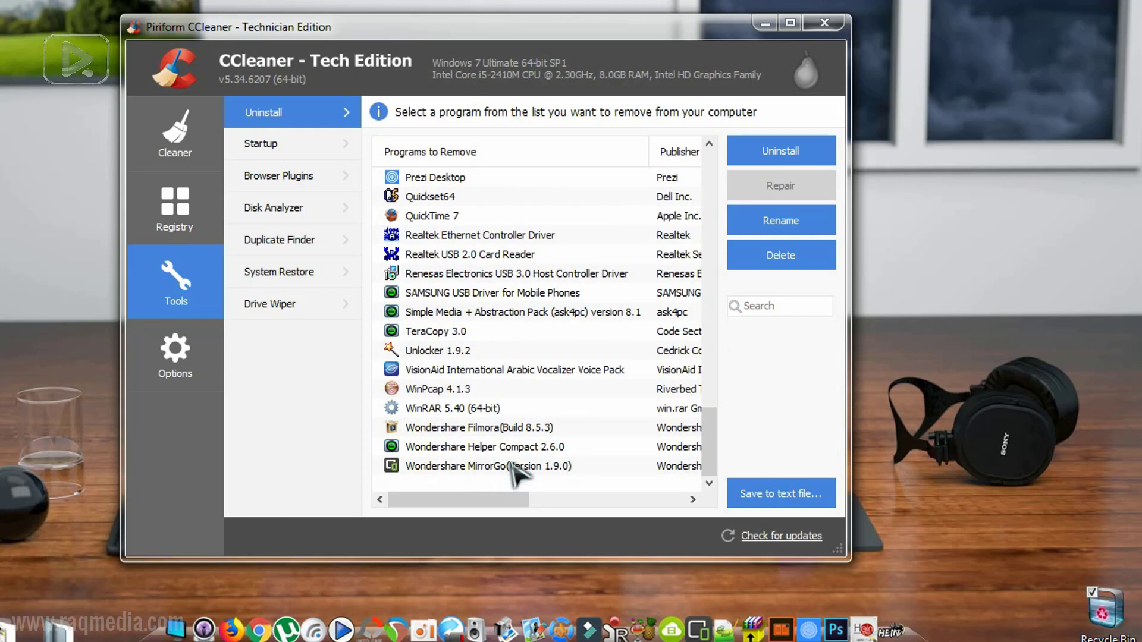
scroll(485, 463, up, 9)
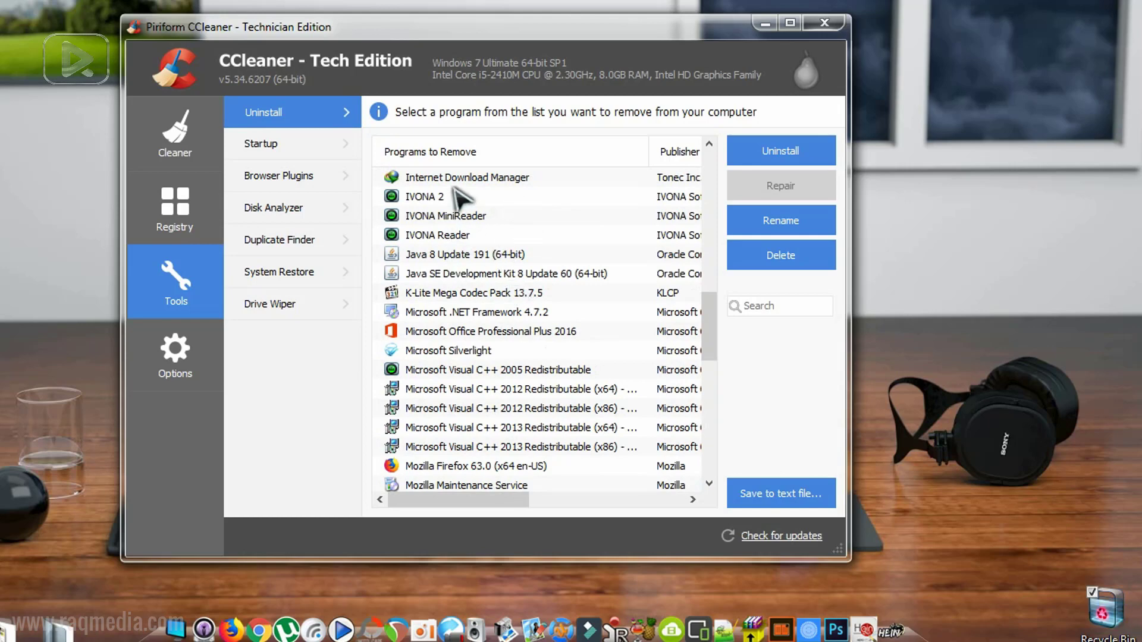
- Show the Startup programs in a maximized window and select the IDMan and AdobeGCInvoker-1.0 entries
click(301, 144)
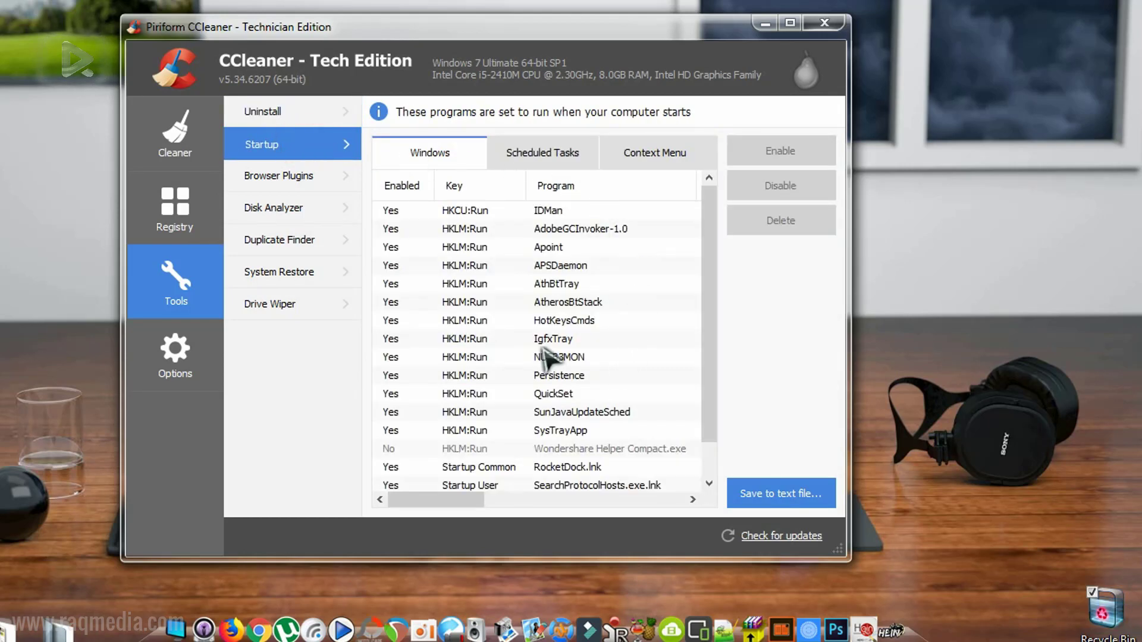
scroll(554, 358, down, 1)
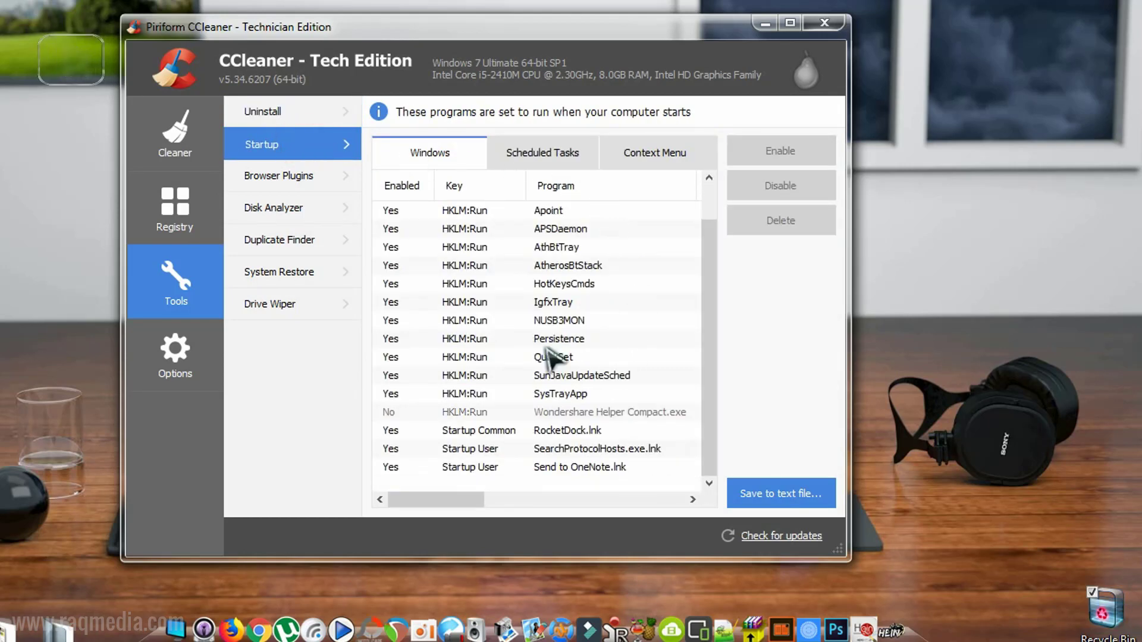
click(790, 25)
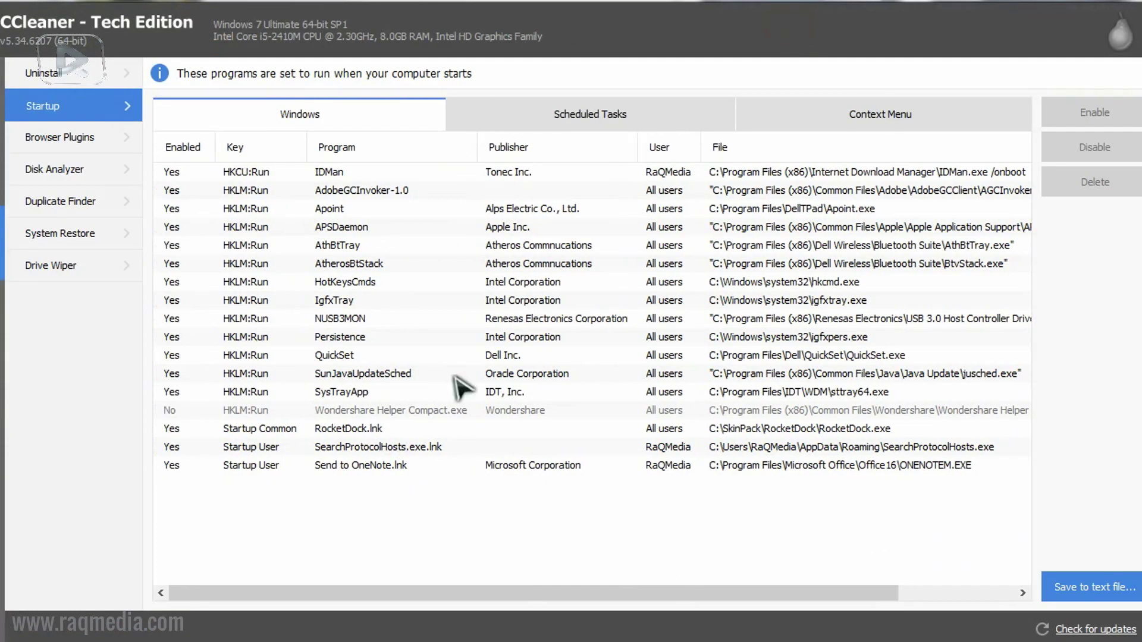
click(171, 173)
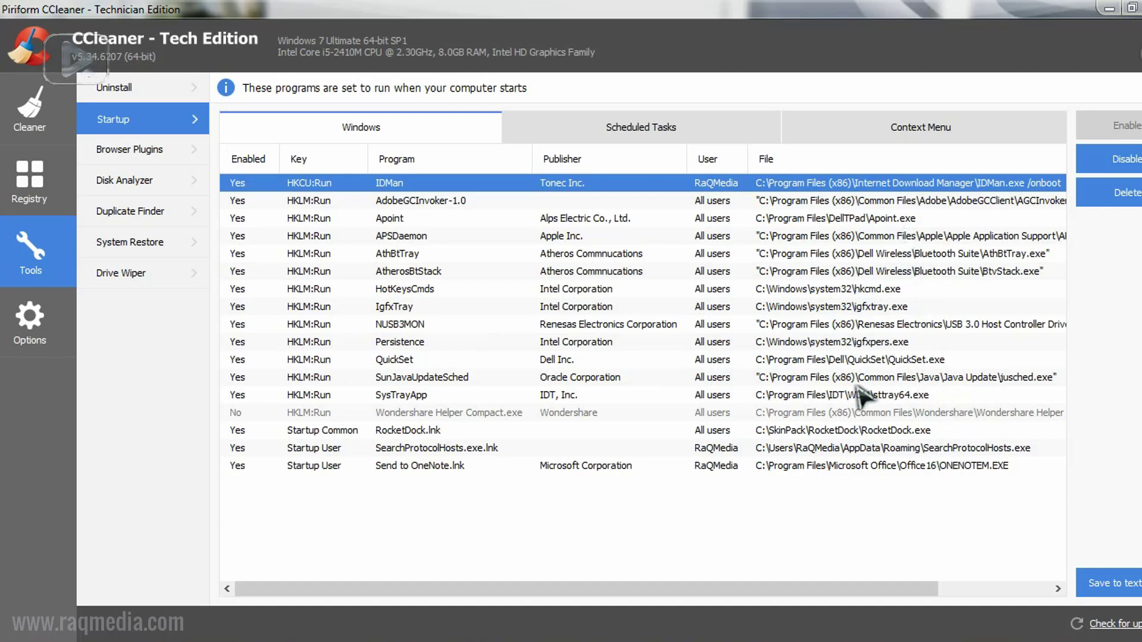
click(240, 202)
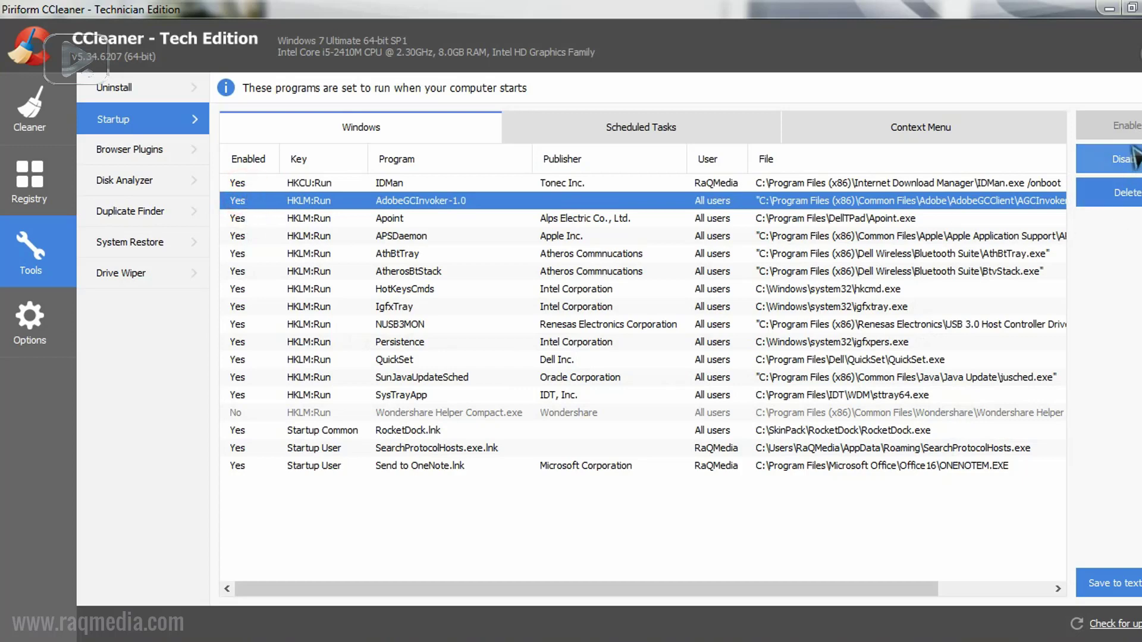
- Review Scheduled Tasks (selecting Adobe Flash Player Updater), the Context Menu entries, then Windows startup entries
click(603, 129)
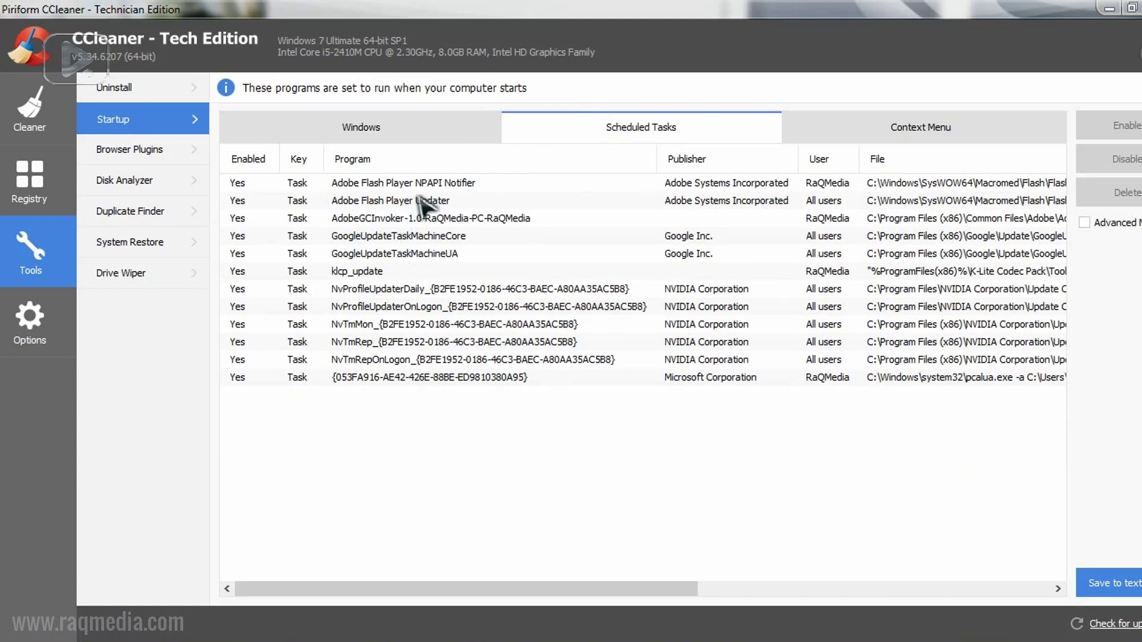
click(393, 201)
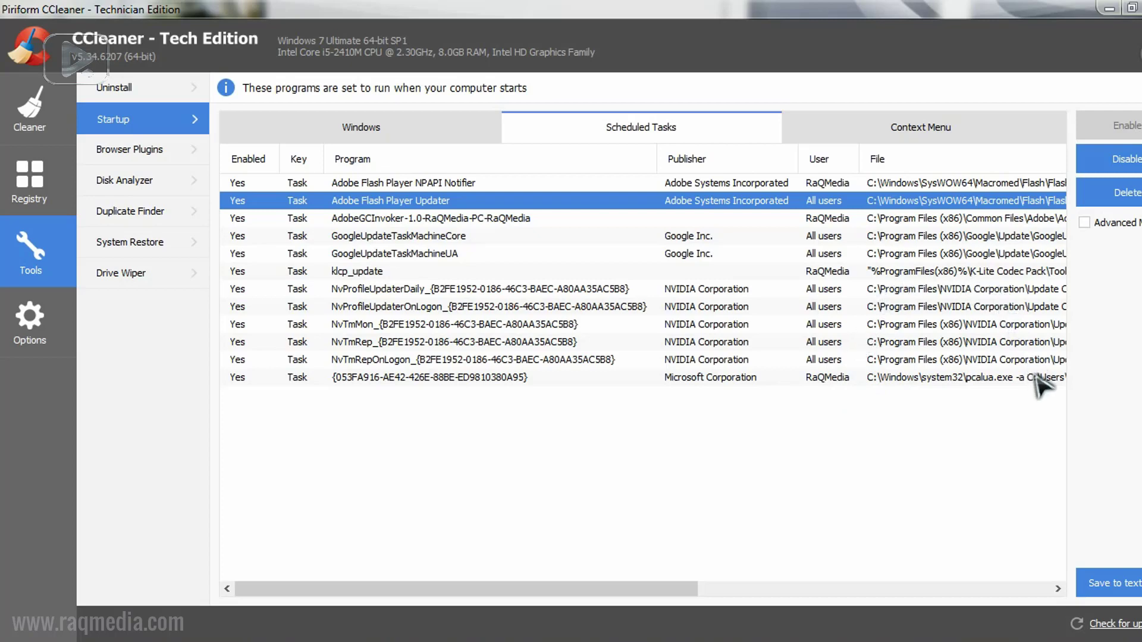
click(887, 126)
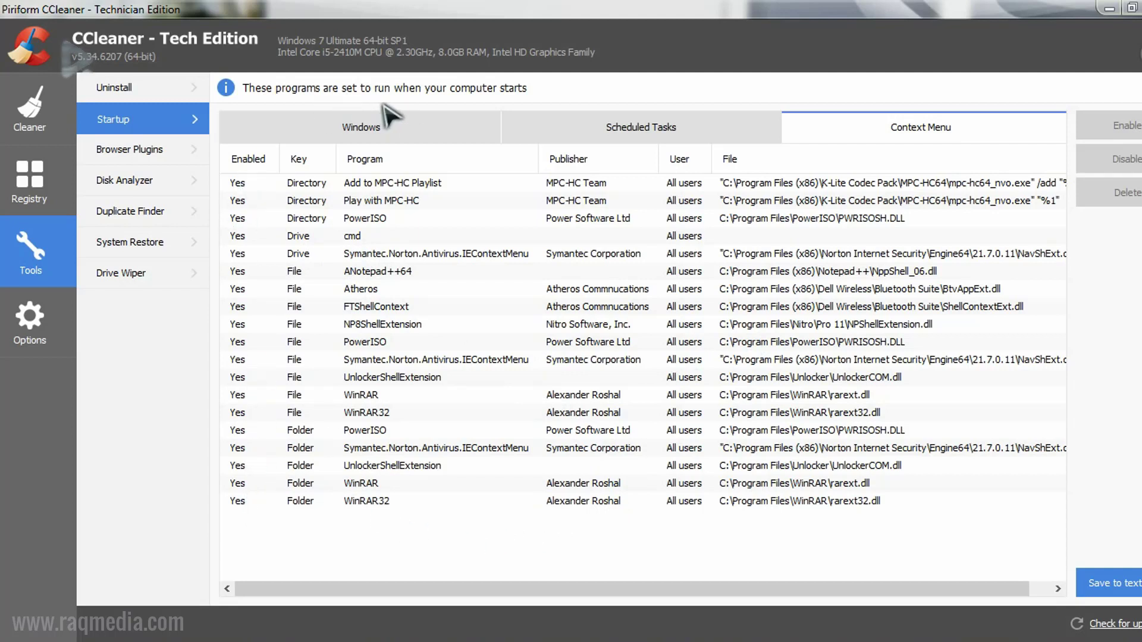
click(387, 128)
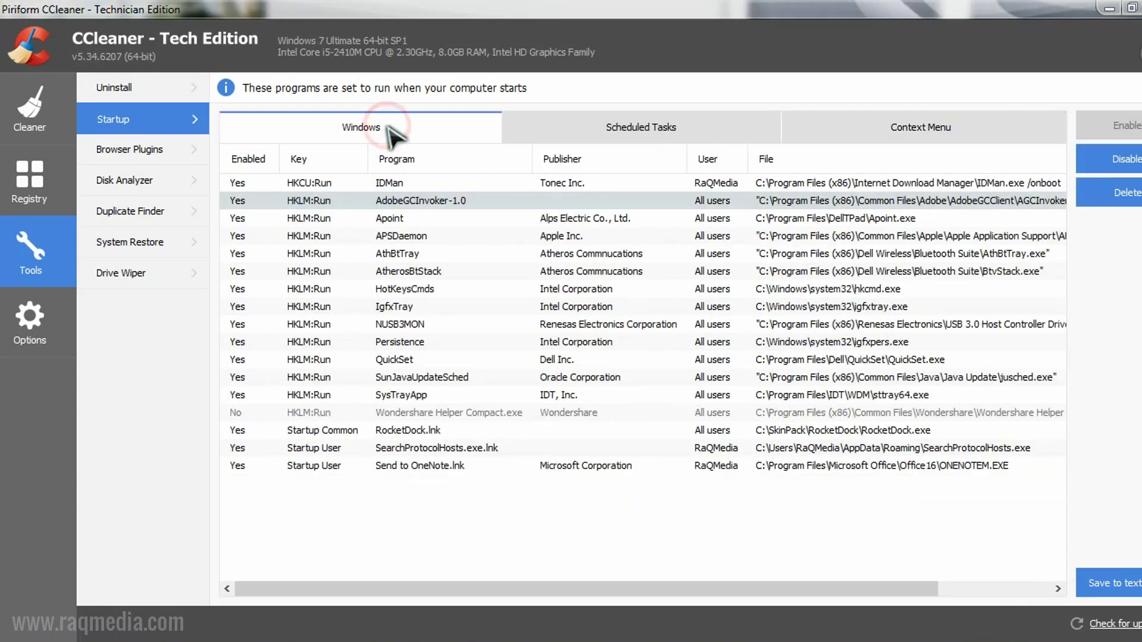
- View Browser Plugins, Disk Analyzer, and Duplicate Finder's Exclude and Include lists
click(152, 148)
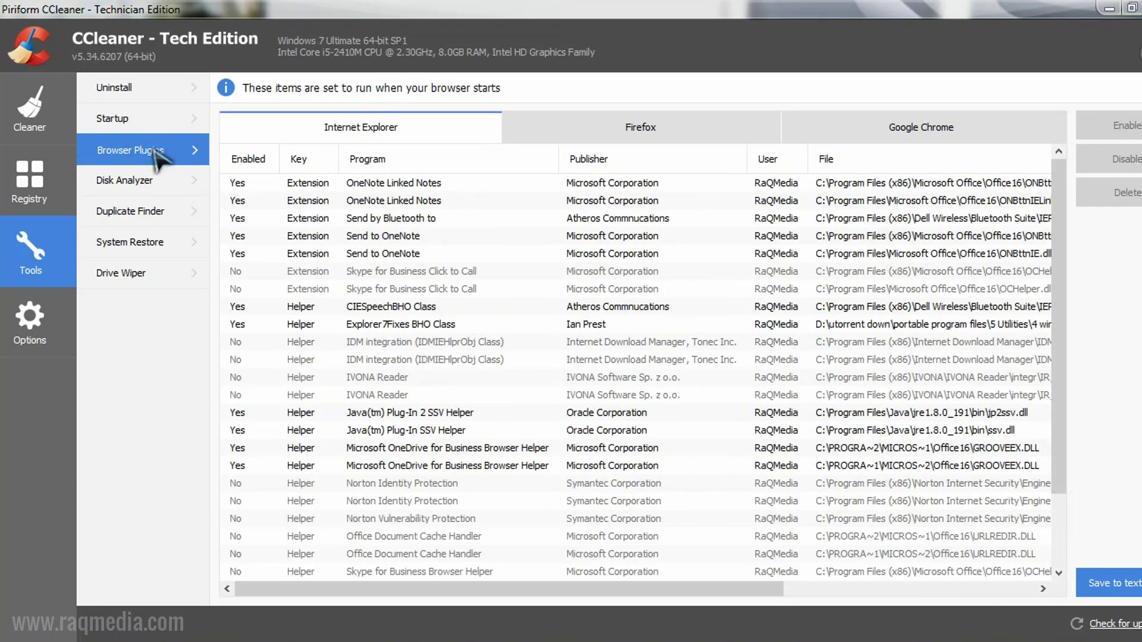
scroll(619, 456, down, 2)
scroll(622, 456, up, 2)
click(144, 181)
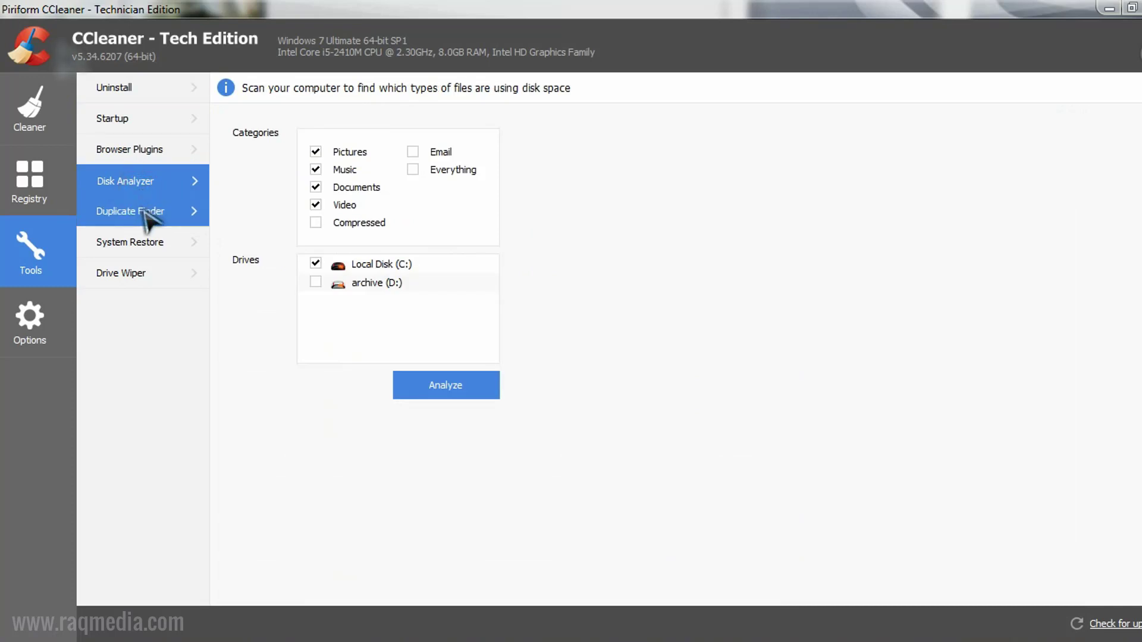
click(147, 214)
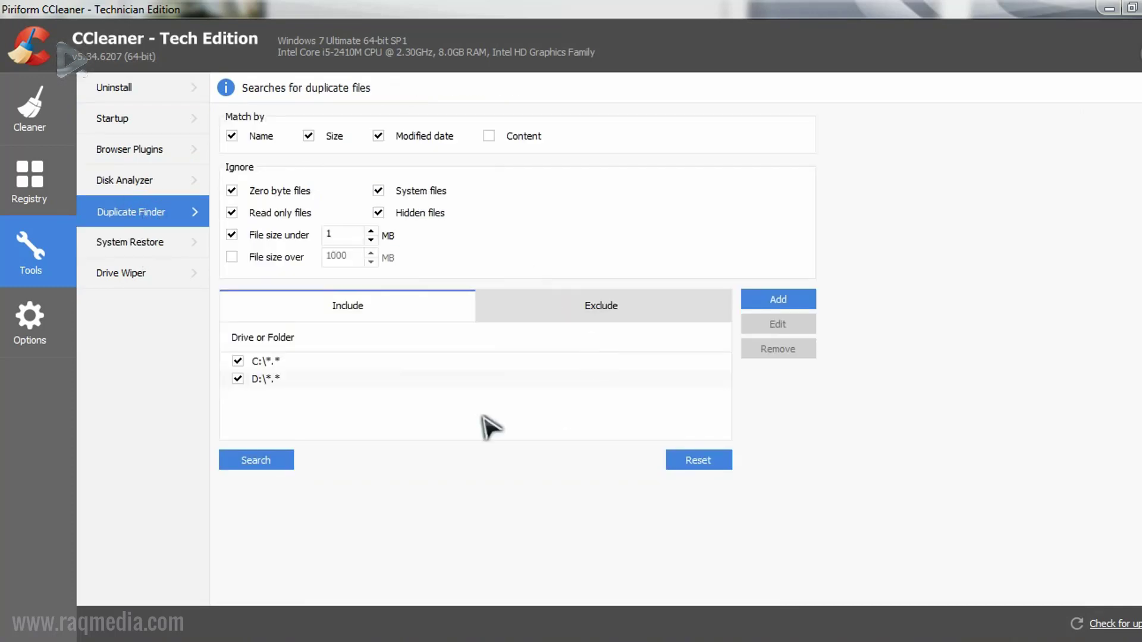
click(652, 306)
click(416, 306)
- View System Restore and Drive Wiper, then go back to the Cleaner
click(156, 246)
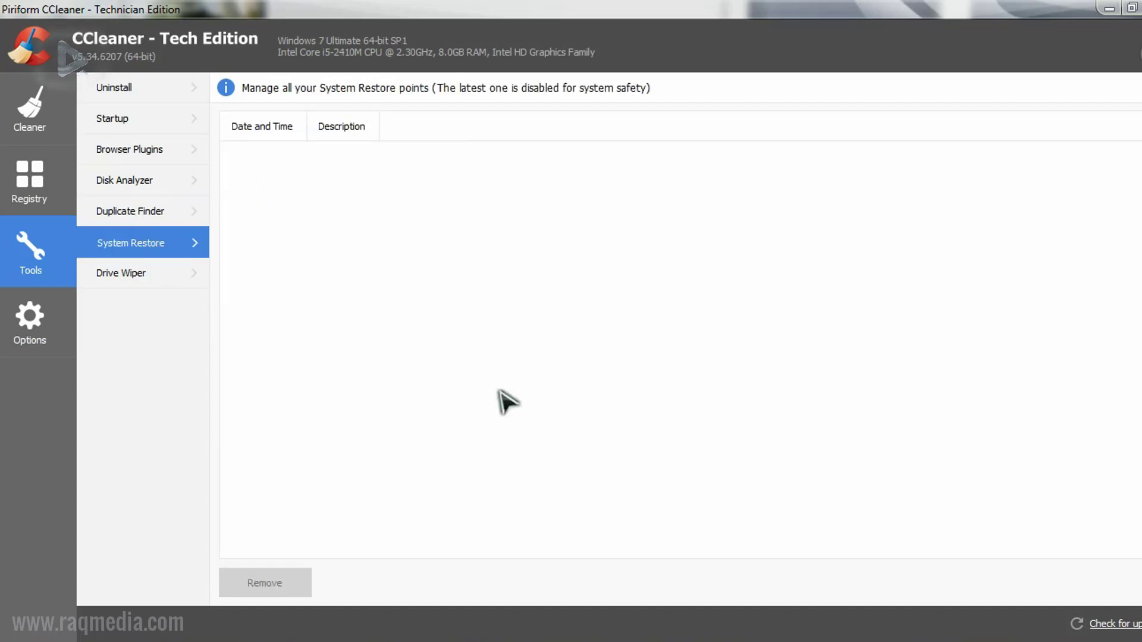
click(137, 275)
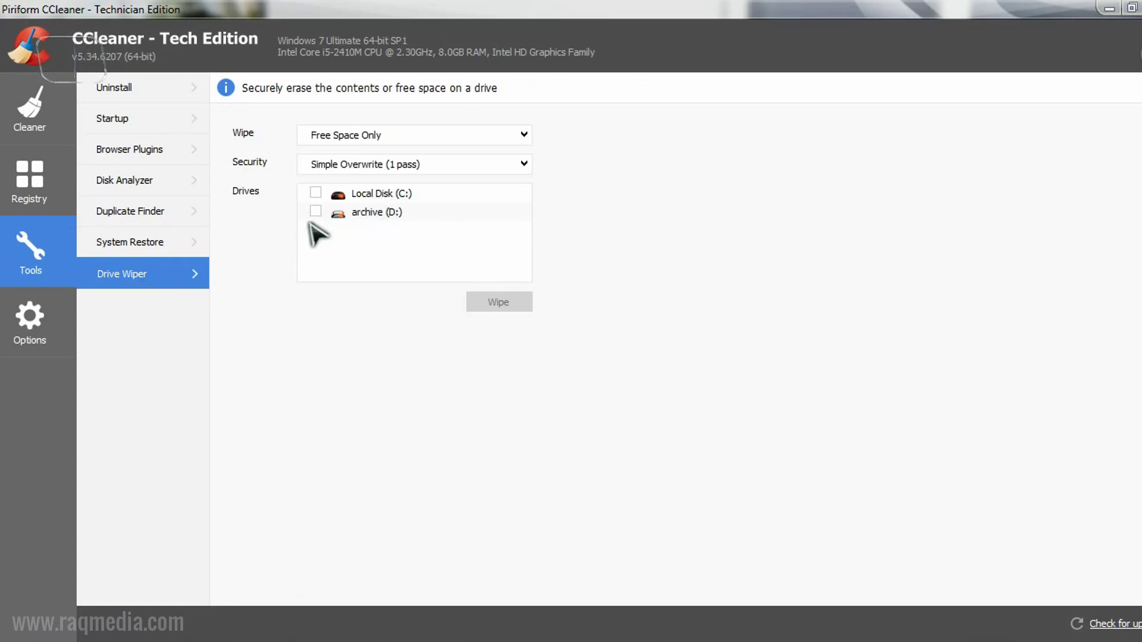
click(33, 130)
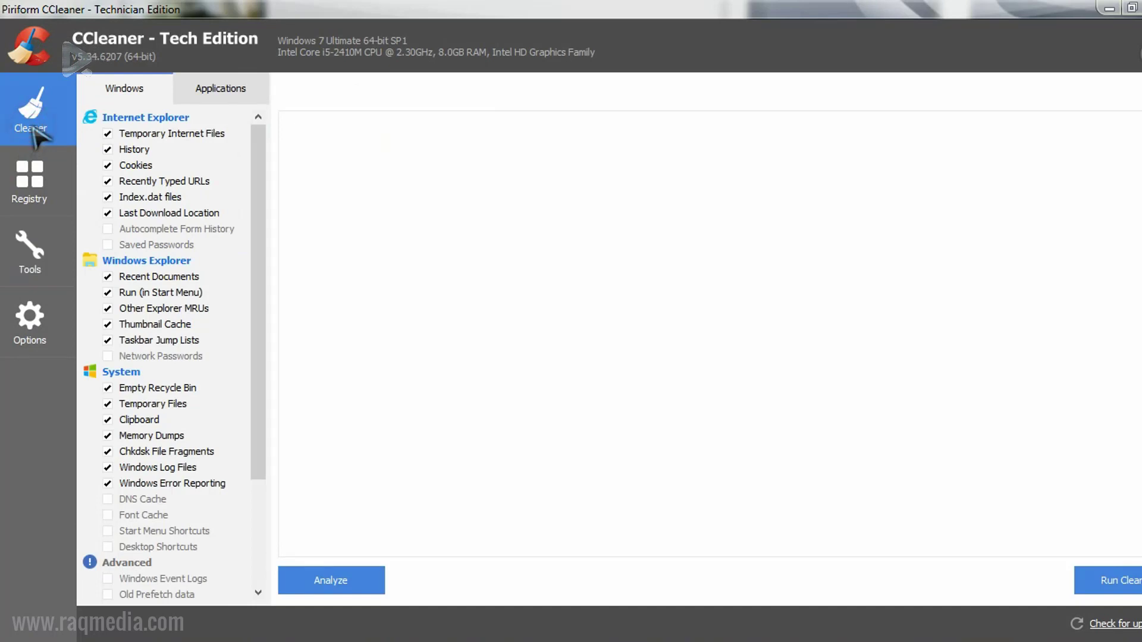
- Analyze the Cleaner selections, finding about 16,416 MB of junk files
click(43, 199)
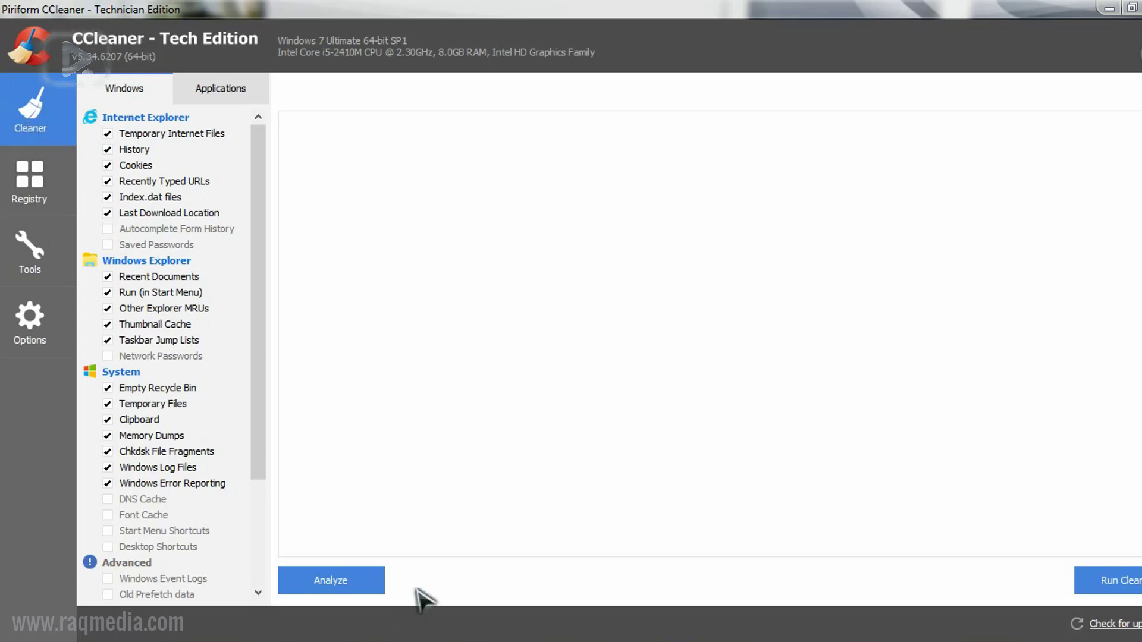
click(365, 586)
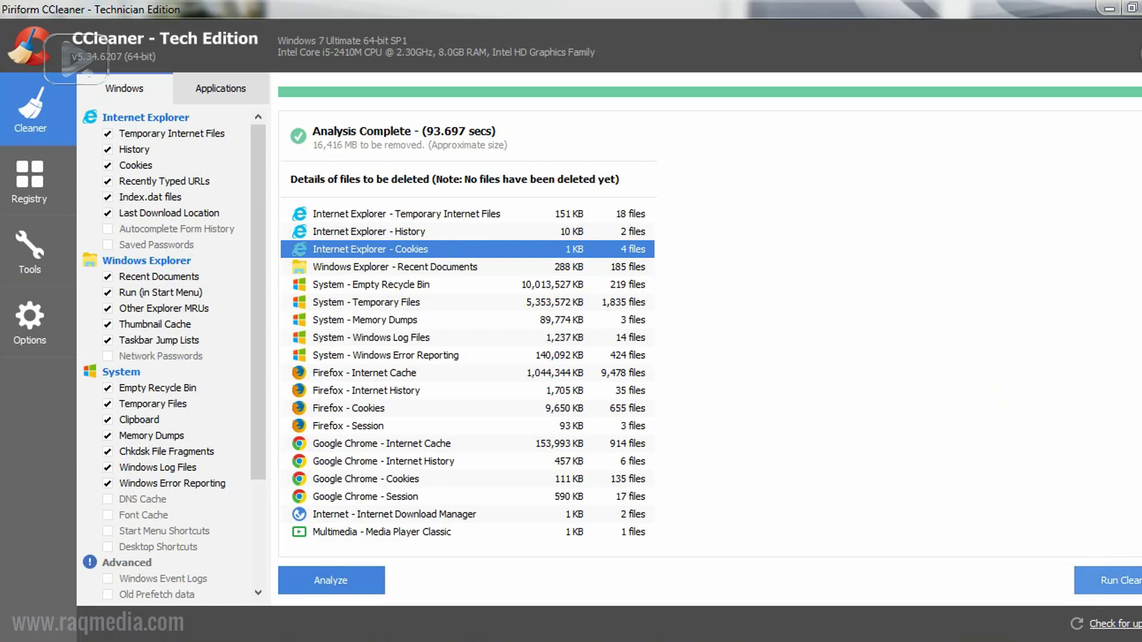
click(1118, 581)
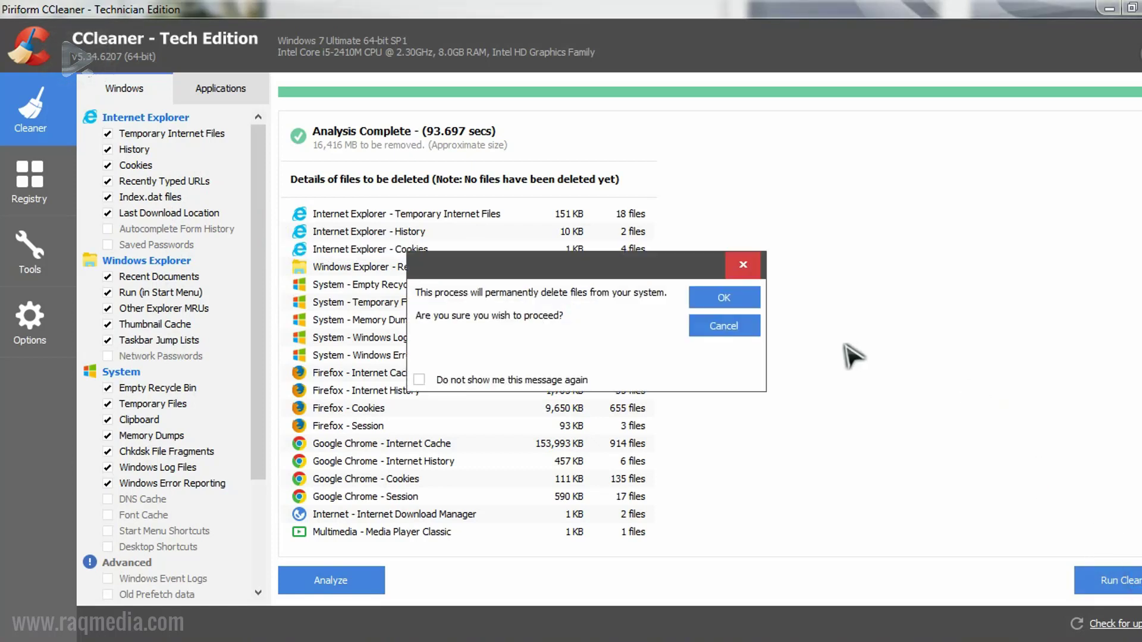
drag(632, 261, 676, 262)
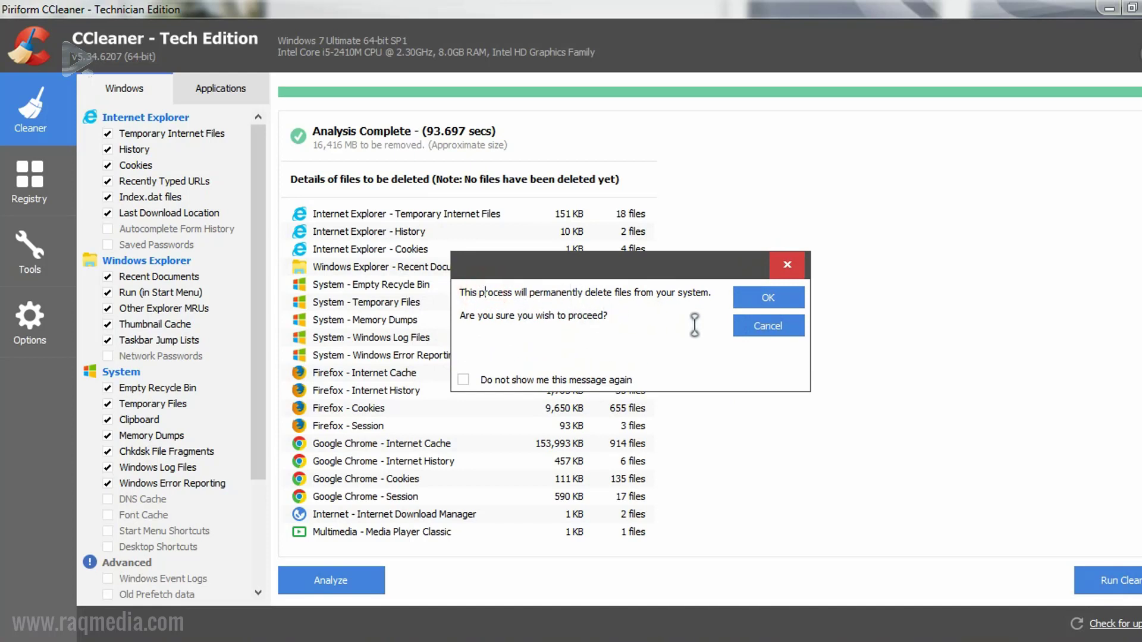
drag(691, 273, 678, 244)
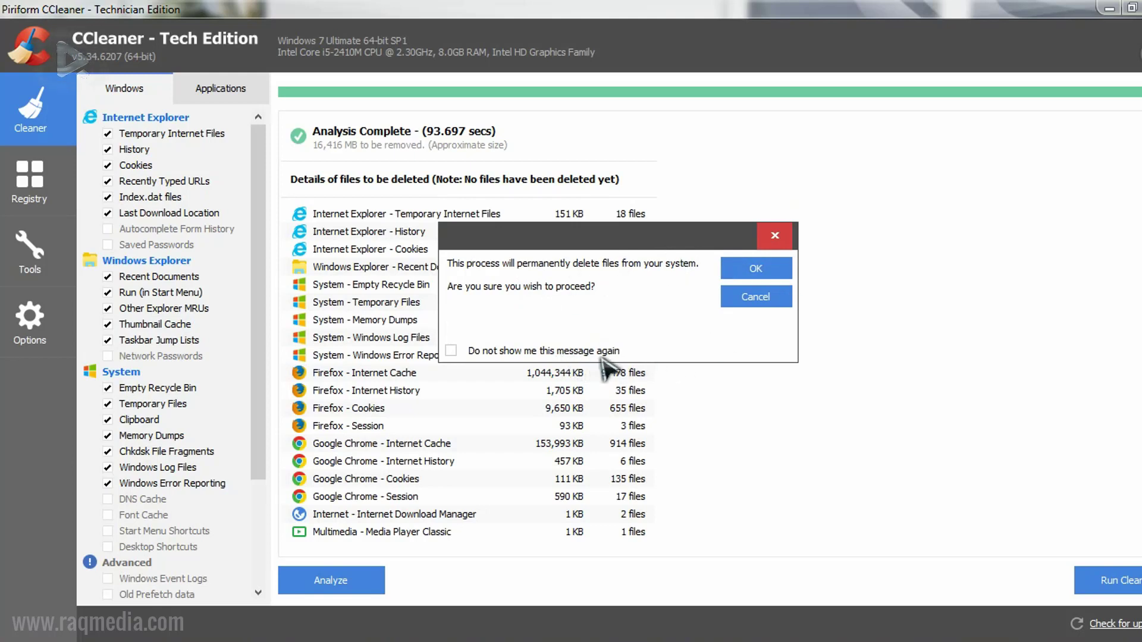
click(451, 351)
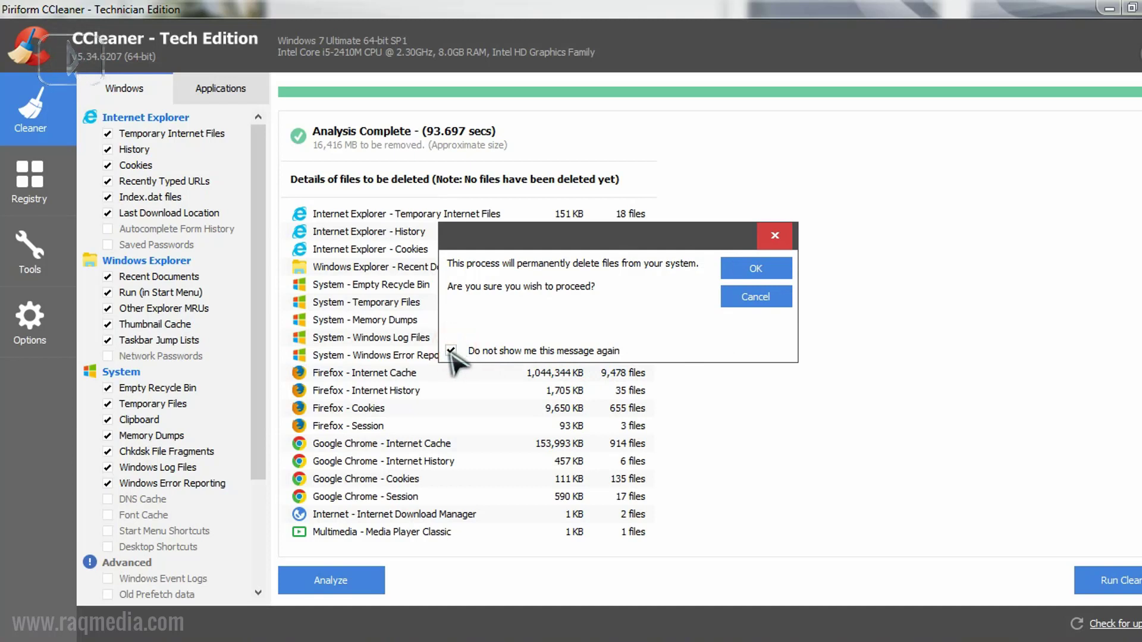
click(452, 351)
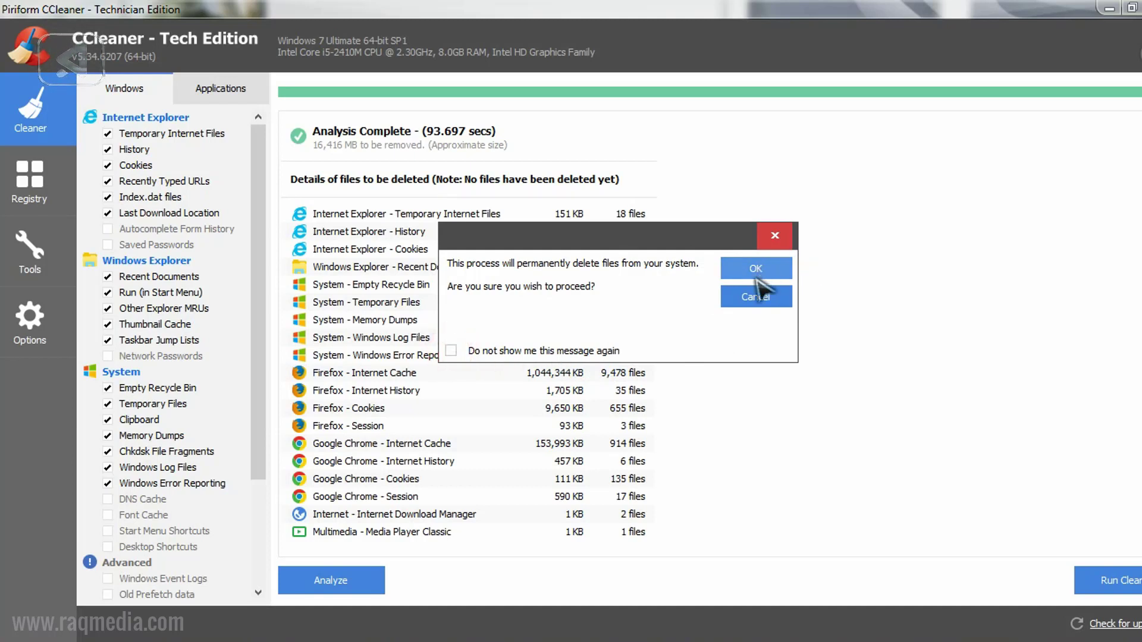
- Confirm permanent deletion and let cleaning remove 16,663 MB in 33.014 seconds
click(781, 271)
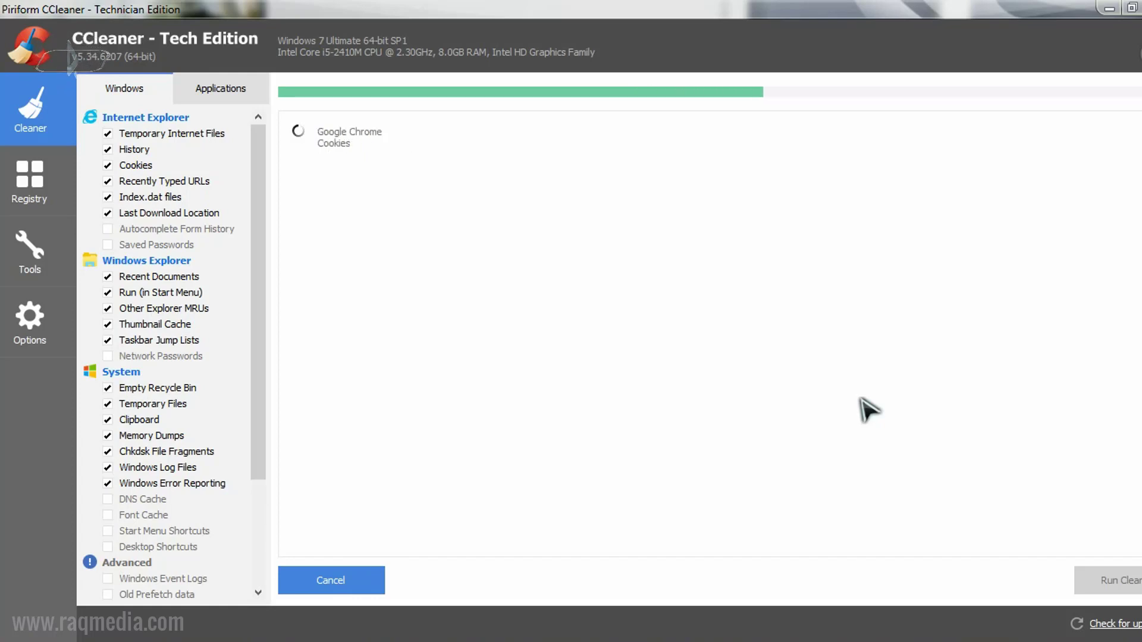
scroll(868, 411, down, 1)
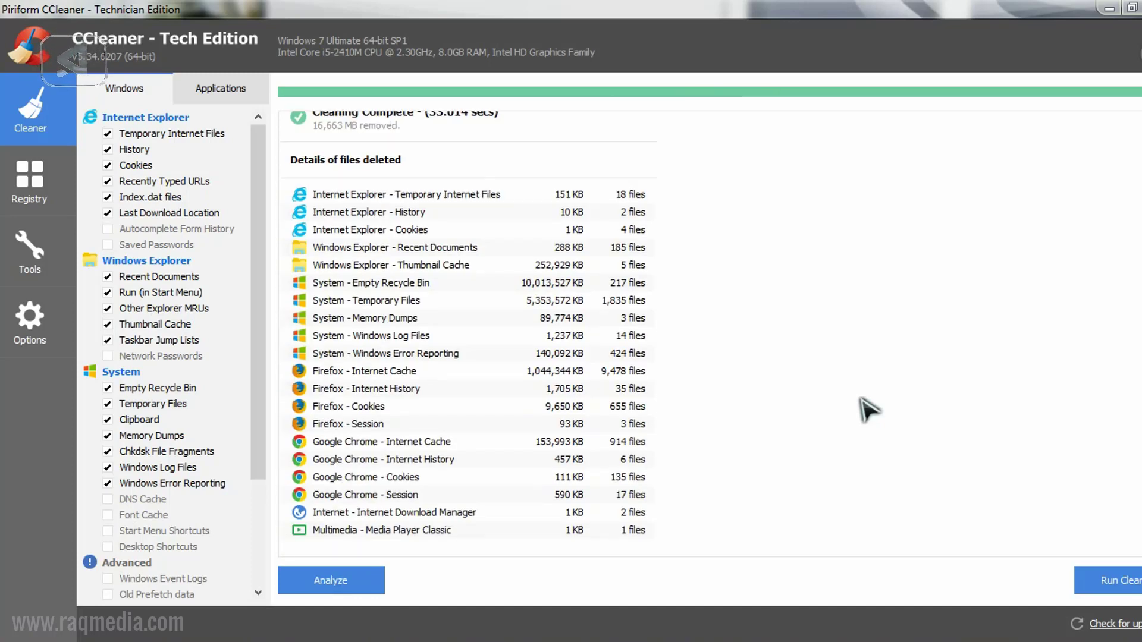
scroll(395, 247, up, 1)
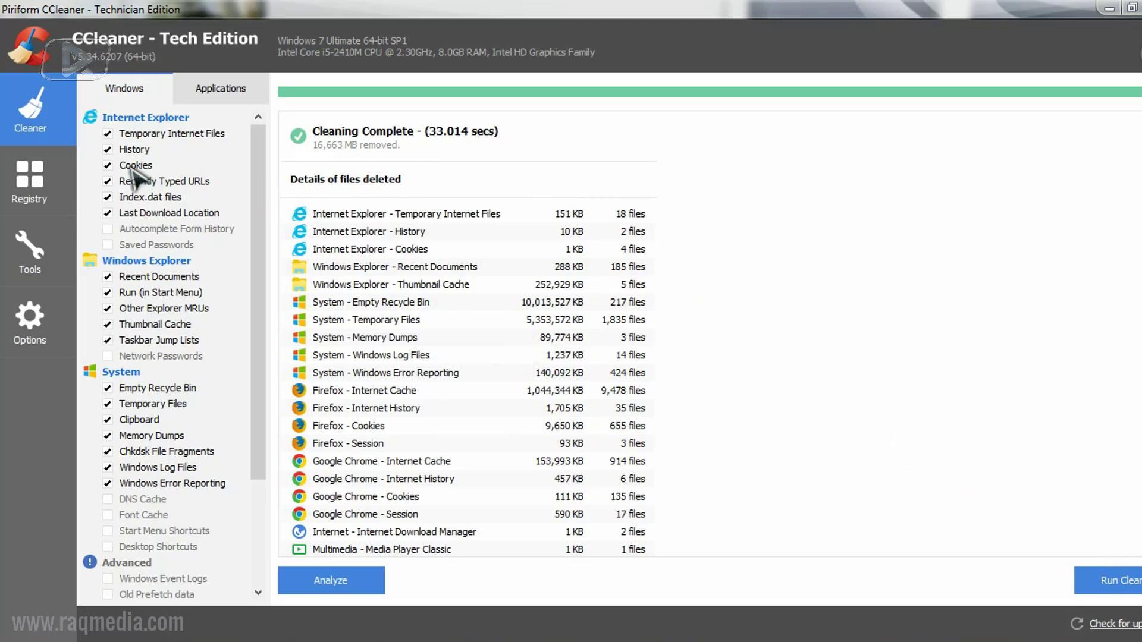
- Scan the registry, which finds 19 issues, and start fixing them
click(37, 177)
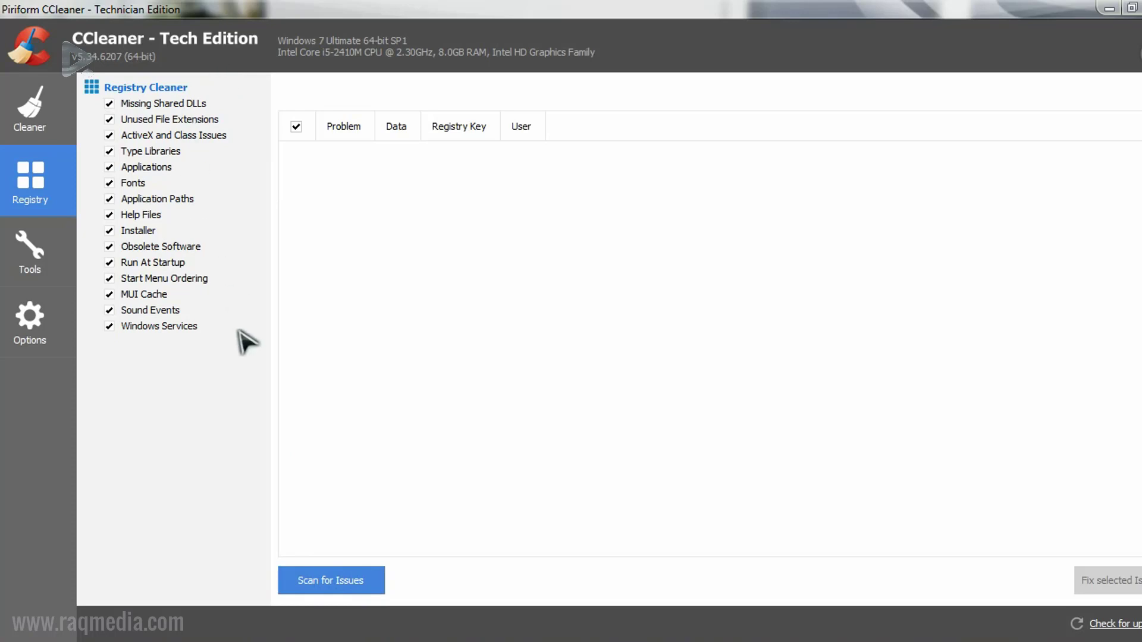
click(374, 587)
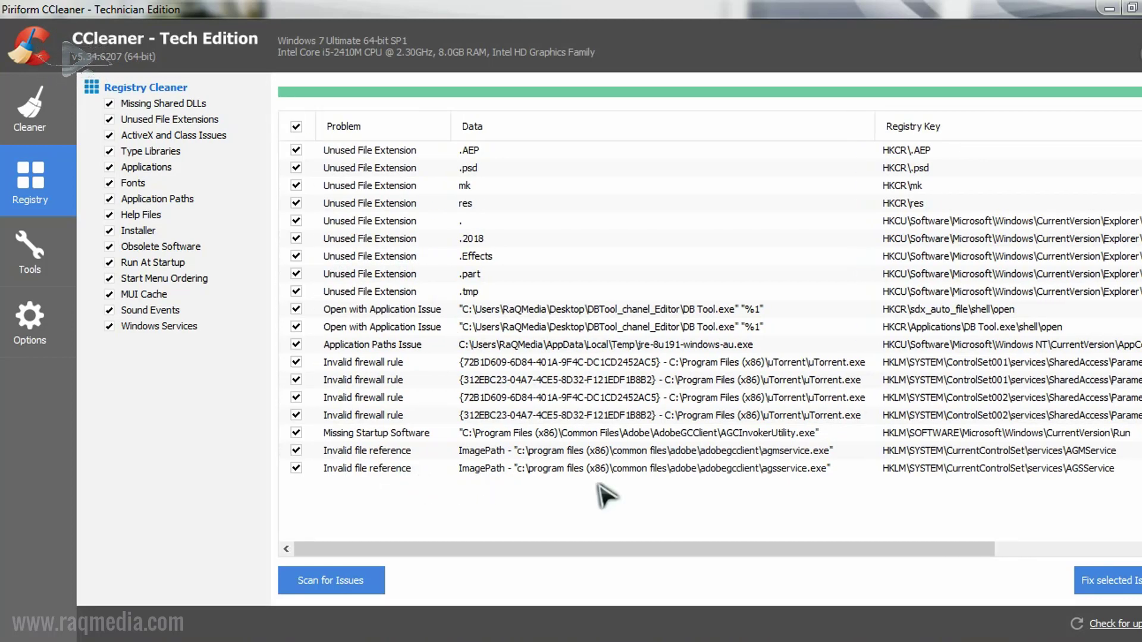
drag(669, 550, 586, 544)
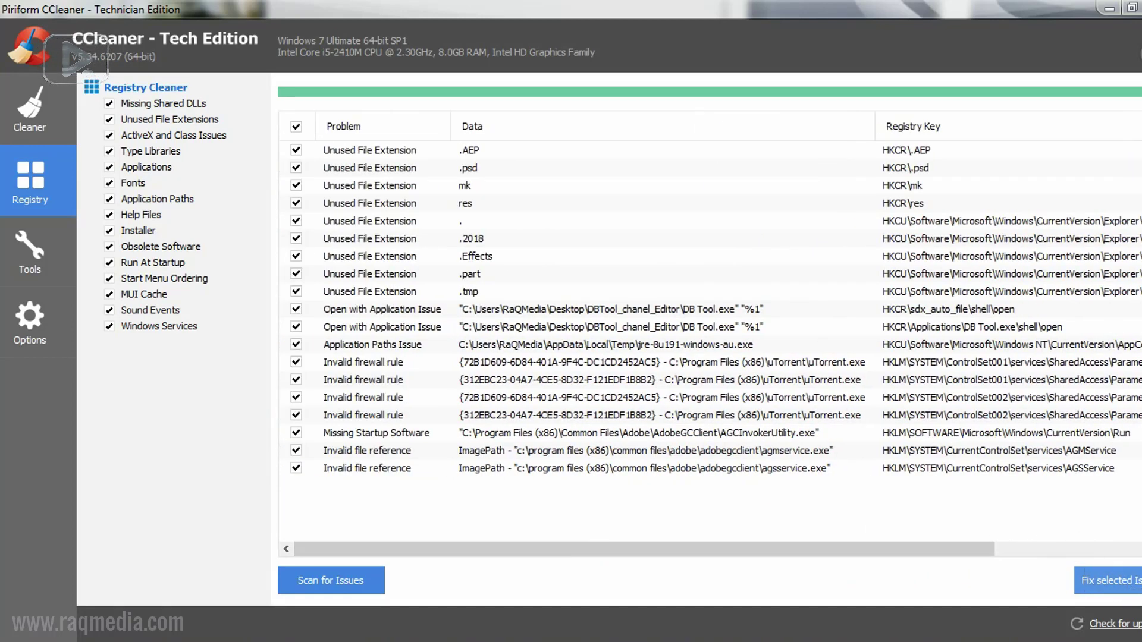
click(1138, 582)
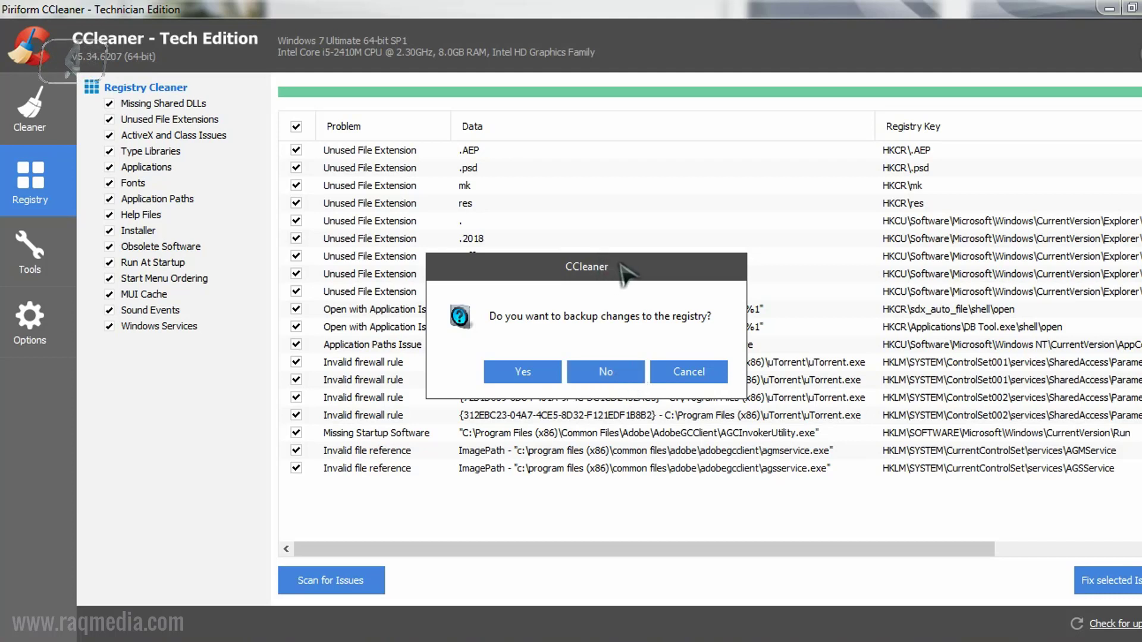
- Decline the registry backup so the fix dialog shows issue 1 of 19, the .AEP extension
drag(629, 268, 727, 154)
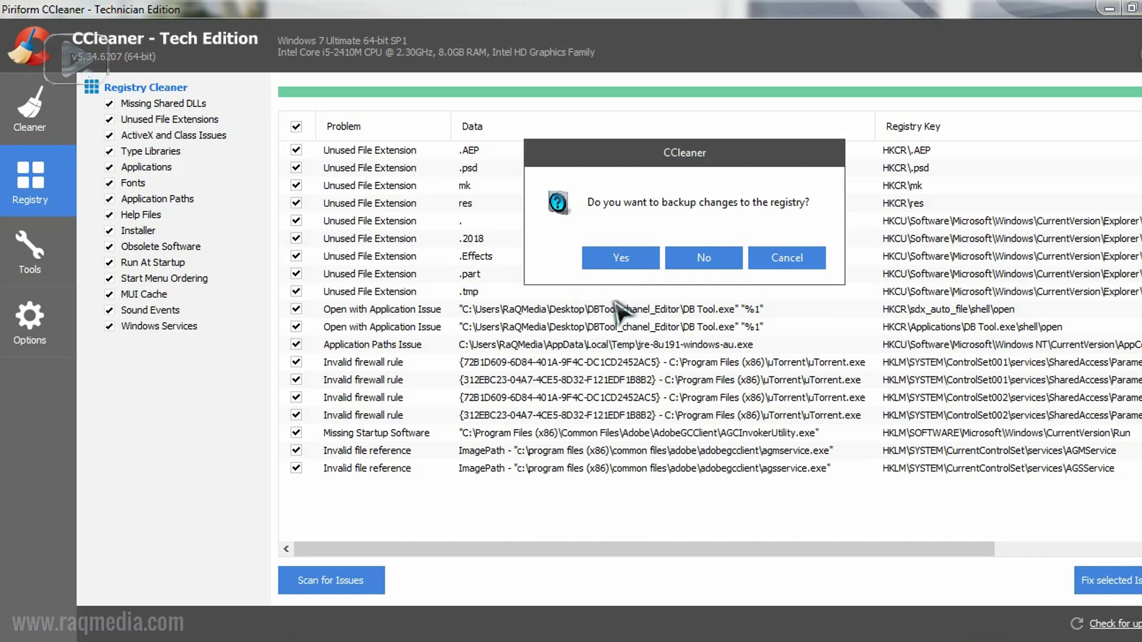
drag(727, 149, 722, 223)
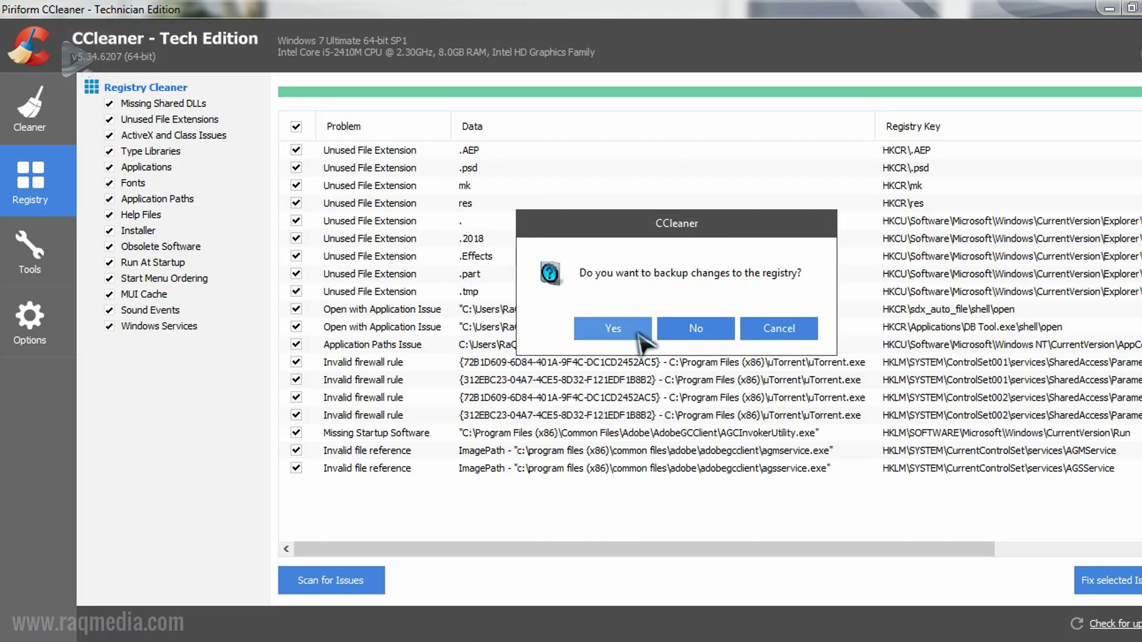
drag(740, 231, 754, 171)
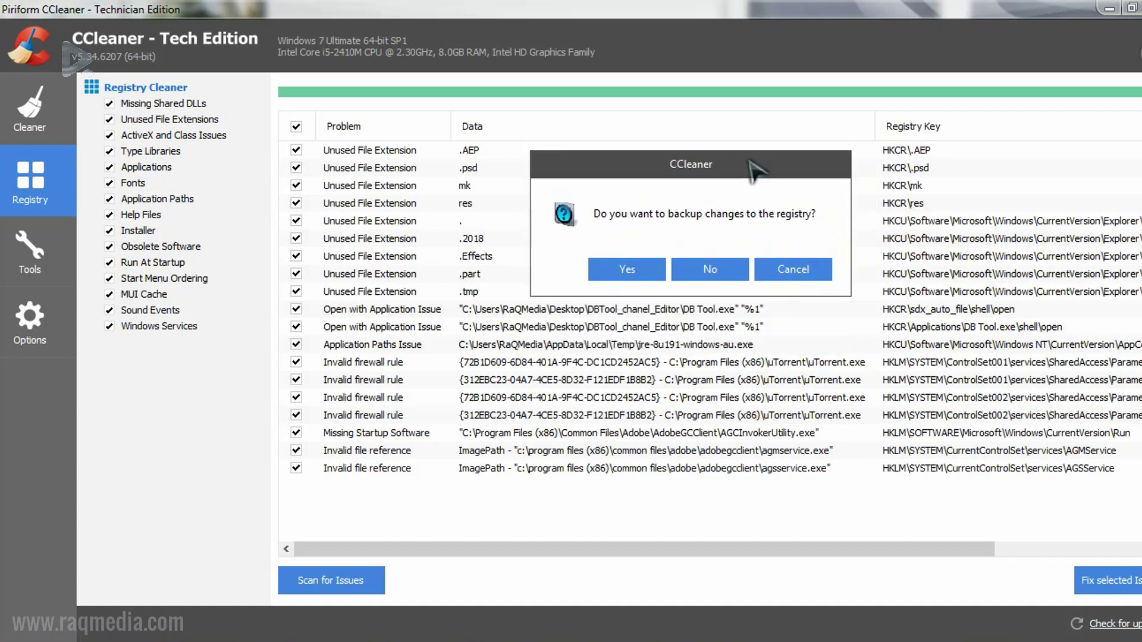
click(710, 269)
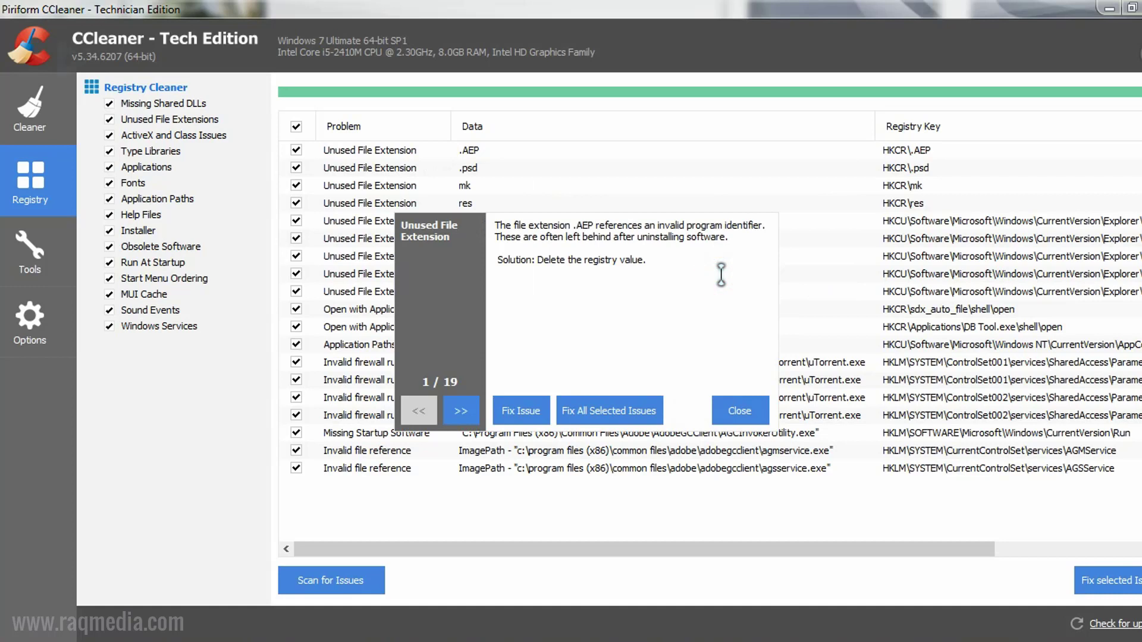
- Fix all 19 registry issues at once and rescan the registry
click(623, 416)
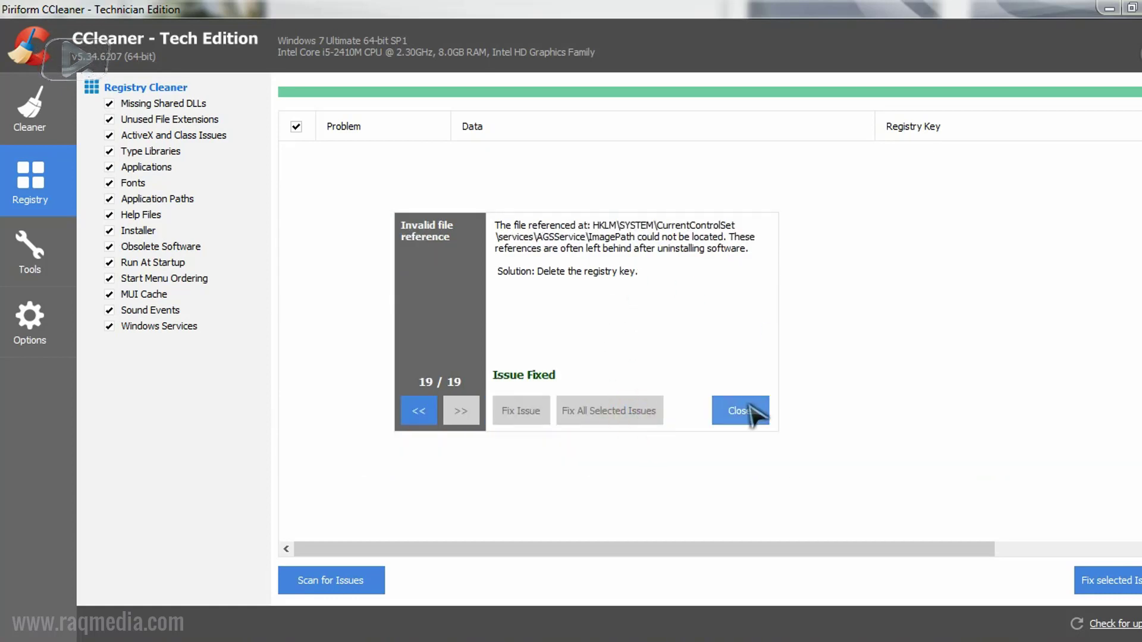
click(739, 410)
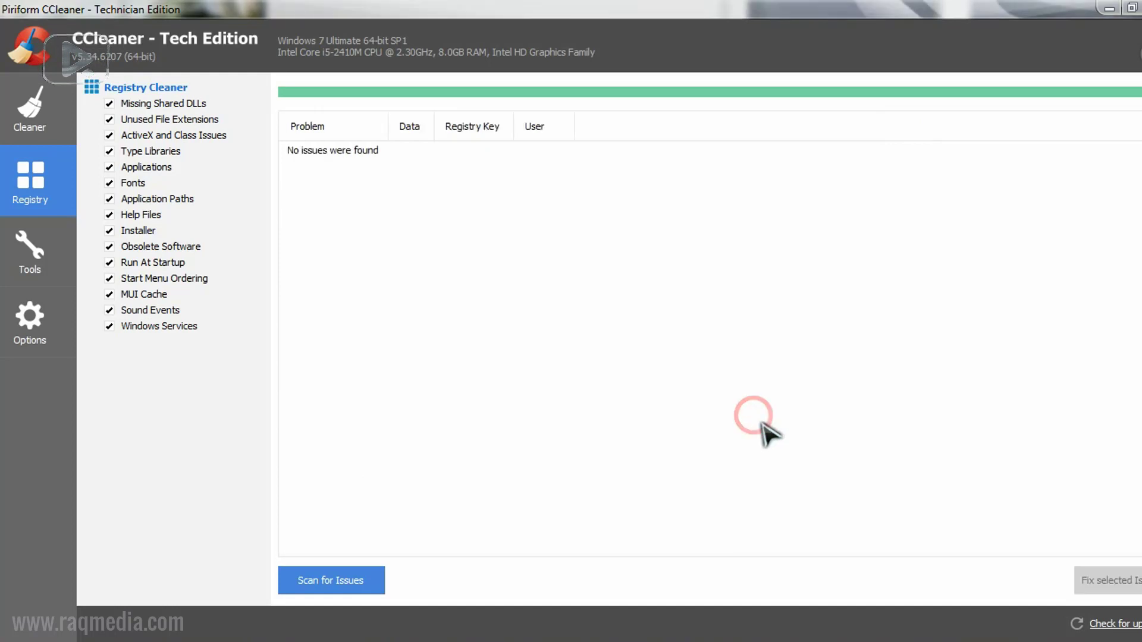
click(350, 586)
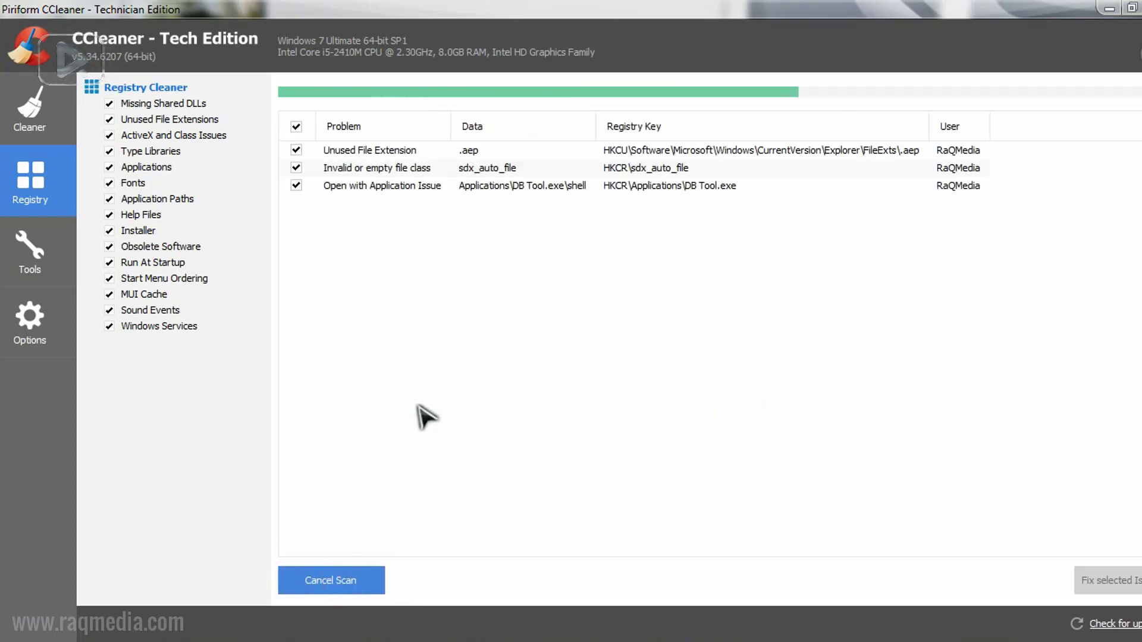
- Fix the newly found registry issues without a backup, then scan again
click(1111, 581)
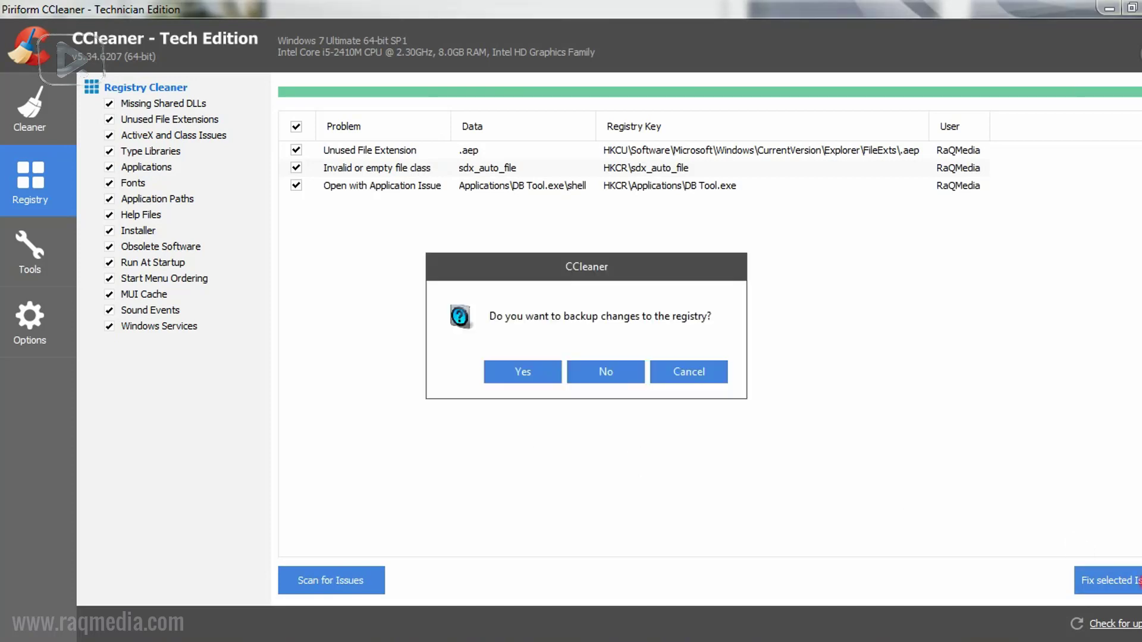
click(612, 373)
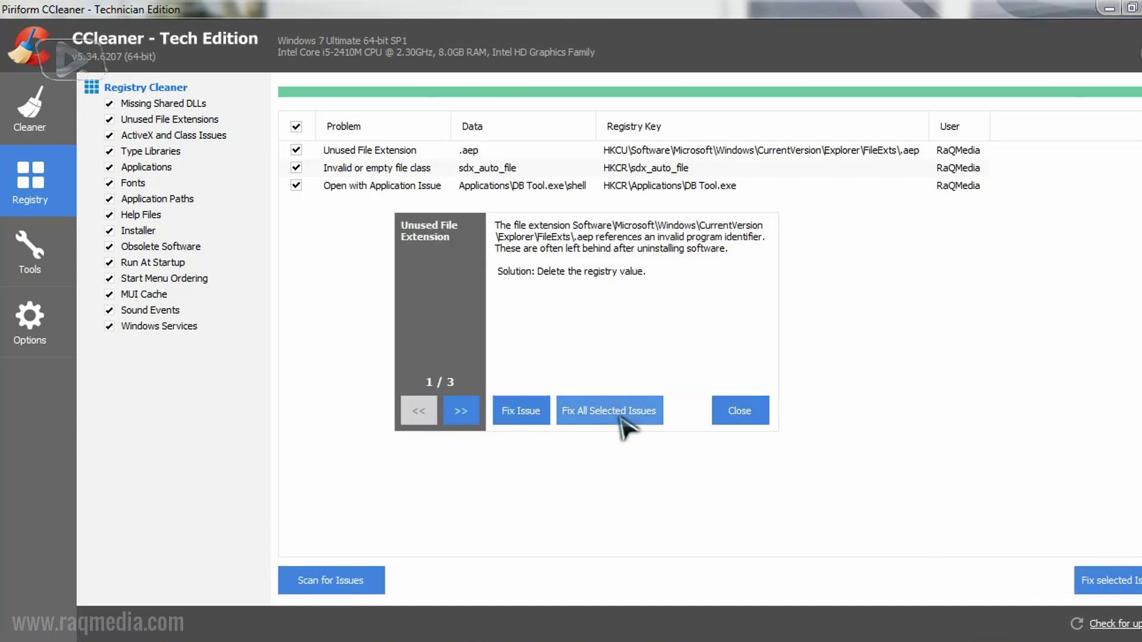
click(619, 413)
click(726, 413)
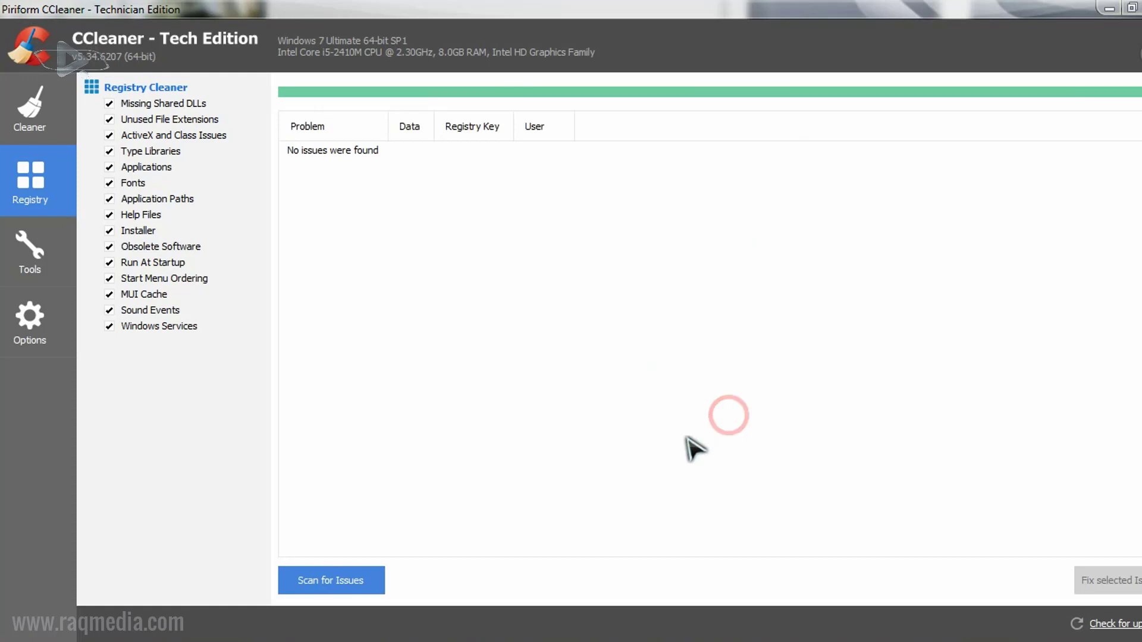
click(367, 580)
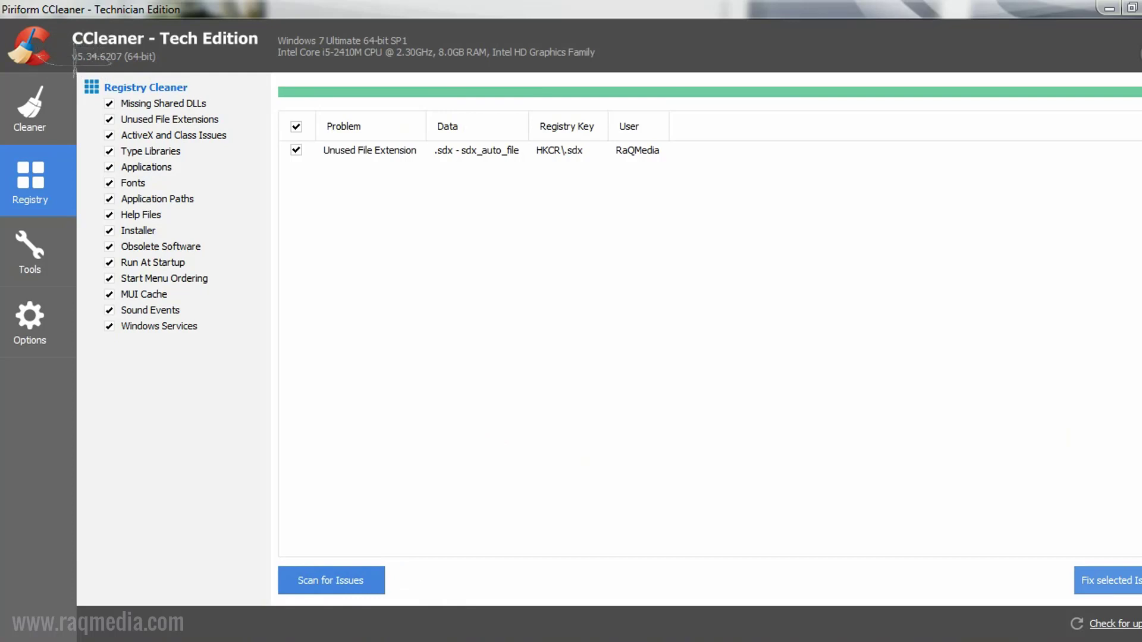
- Fix the remaining unused .sdx extension entry without a backup and rescan
click(1119, 581)
click(609, 373)
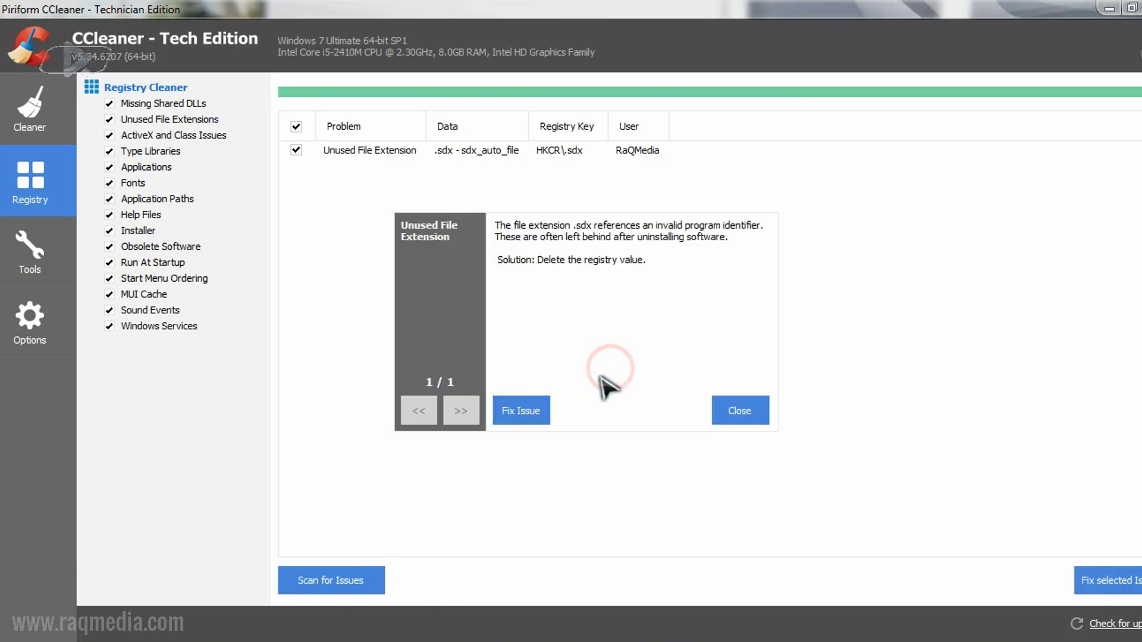
click(543, 410)
click(735, 417)
click(334, 580)
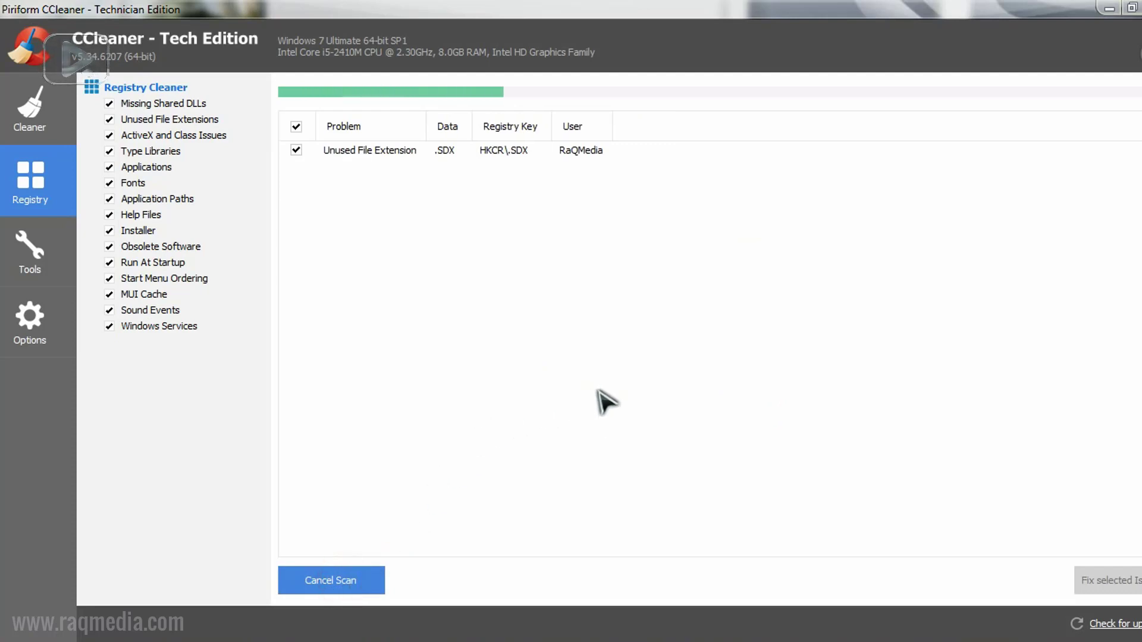
- Fix the leftover .SDX entry once more; the final scan reports no issues
click(1100, 581)
click(606, 371)
click(522, 411)
click(738, 416)
click(351, 582)
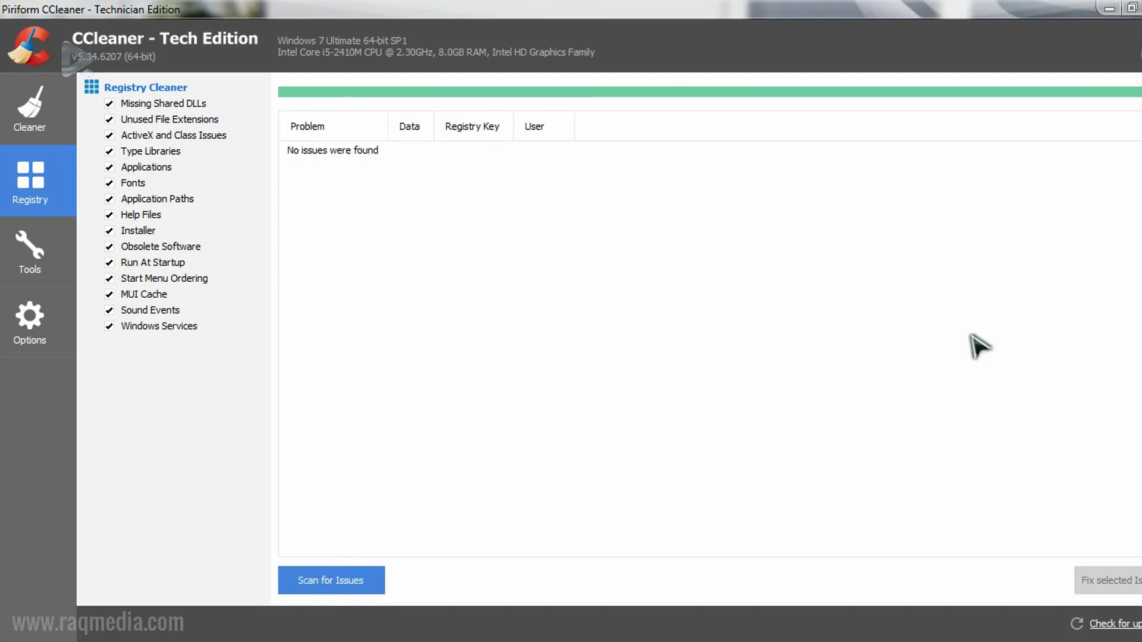
- Return to the Cleaner page's 16,663 MB cleaning report and move the window down-right
click(56, 113)
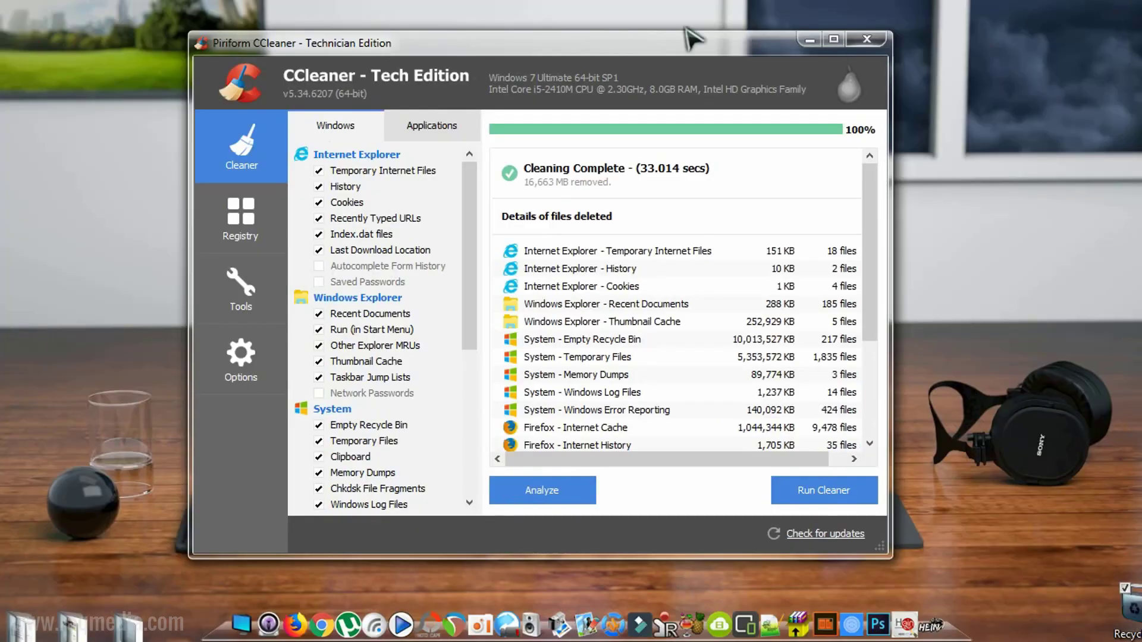
click(671, 37)
drag(683, 46, 753, 68)
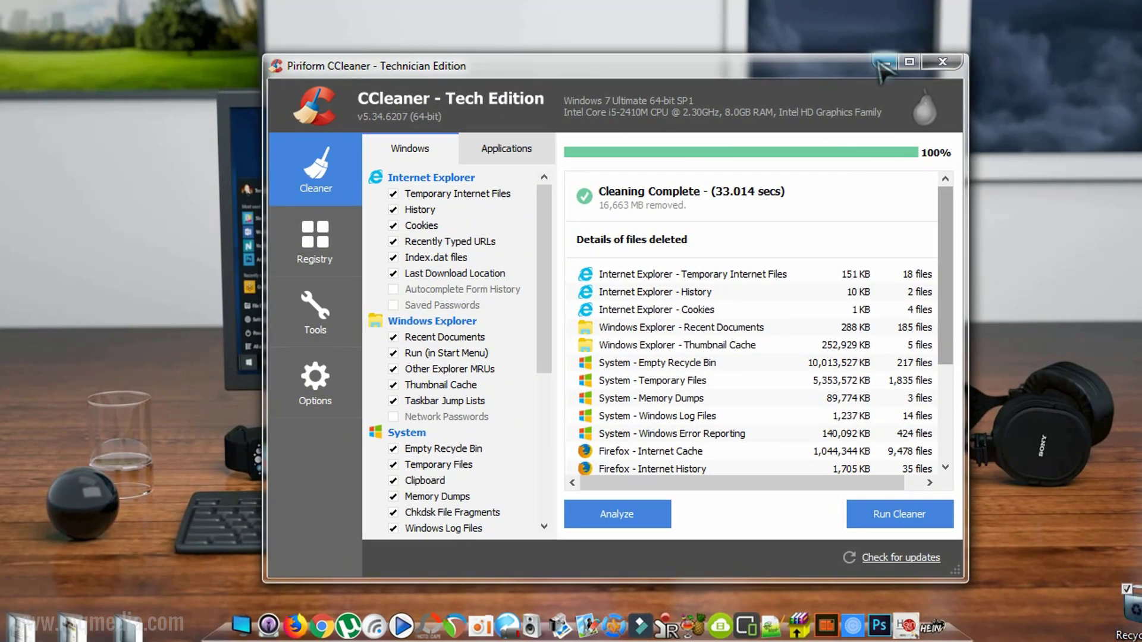